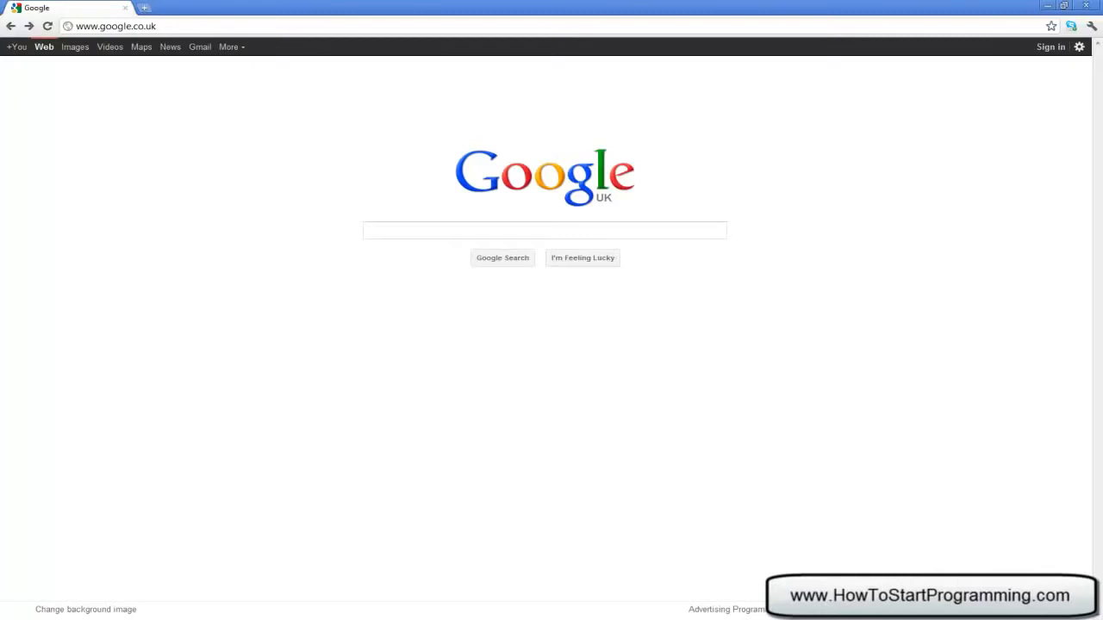
Search Google for 'XAMPP' and open the apachefriends.org XAMPP page
{"action": "left_click", "coordinate": [436, 231]}
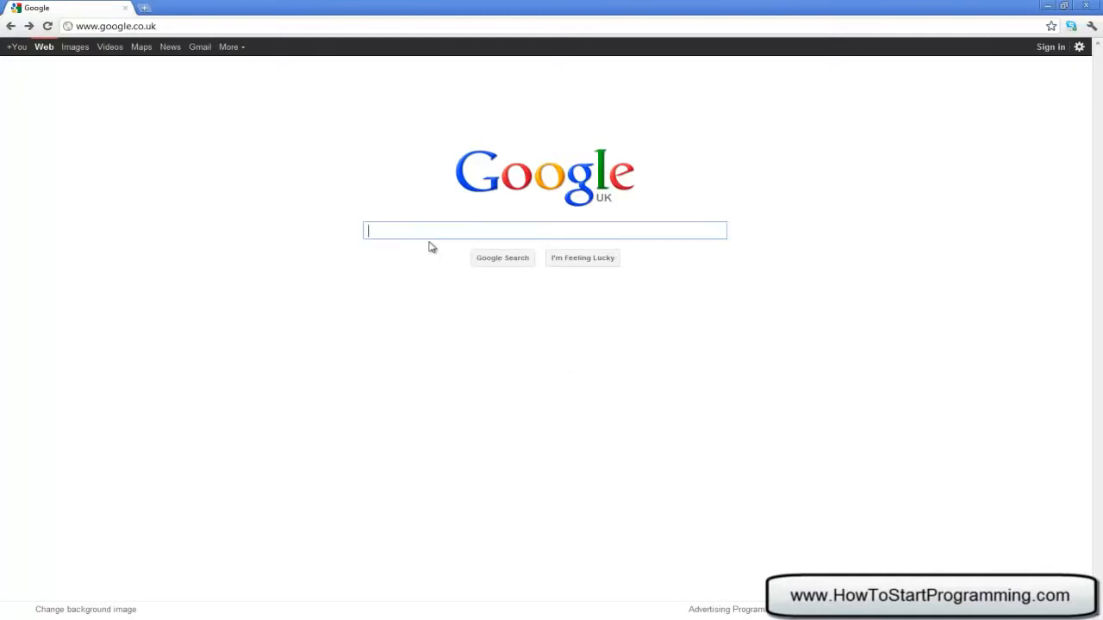
{"action": "type", "text": "XAMPP"}
{"action": "key", "text": "Return"}
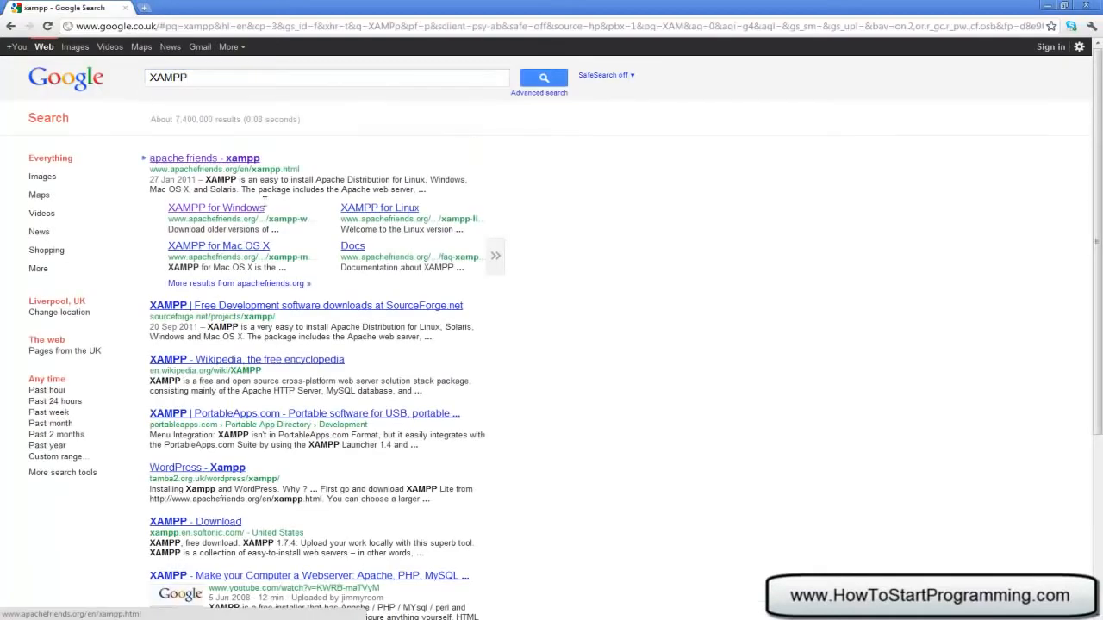
{"action": "left_click", "coordinate": [180, 157]}
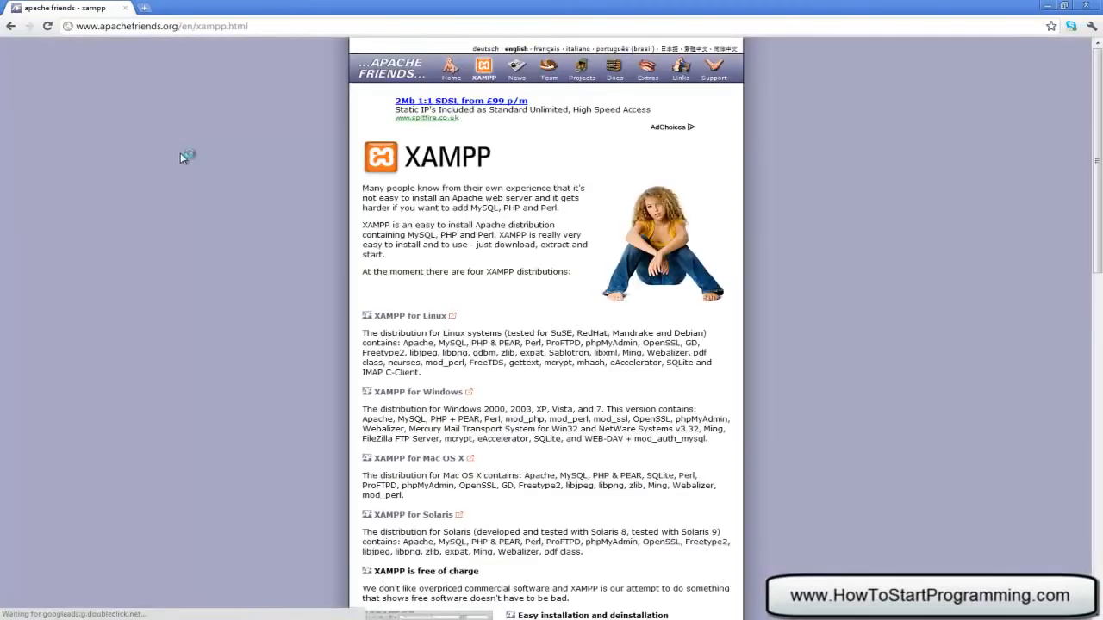
Go to XAMPP for Windows and jump to its 1.7.7 download section
{"action": "scroll", "coordinate": [392, 185], "scroll_direction": "down", "scroll_amount": 3}
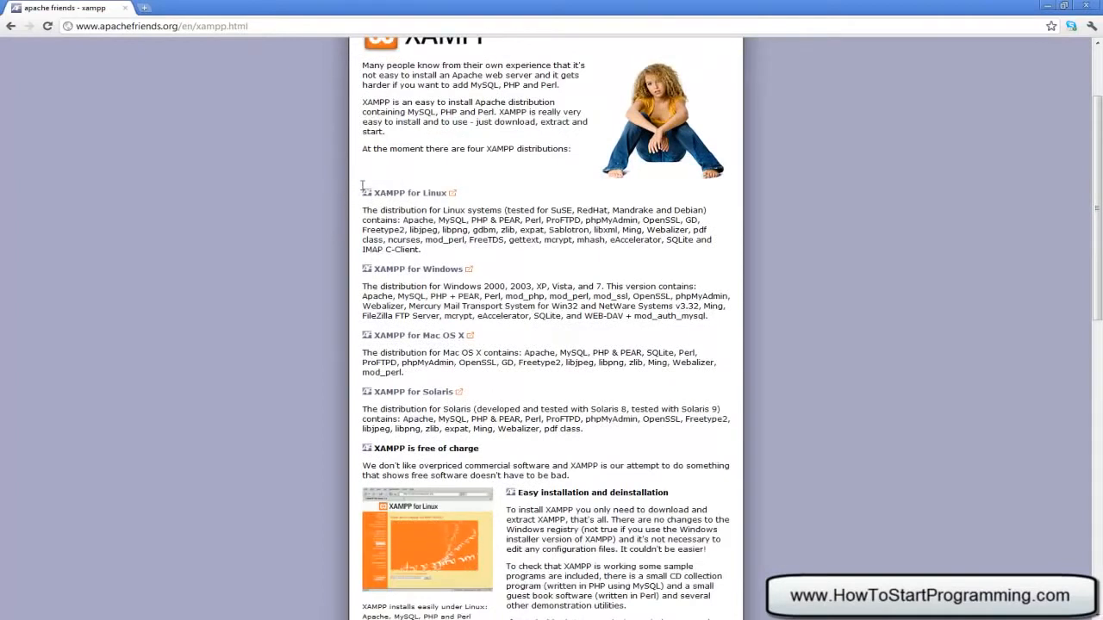
{"action": "left_click_drag", "start_coordinate": [370, 185], "coordinate": [469, 189]}
{"action": "left_click", "coordinate": [510, 203]}
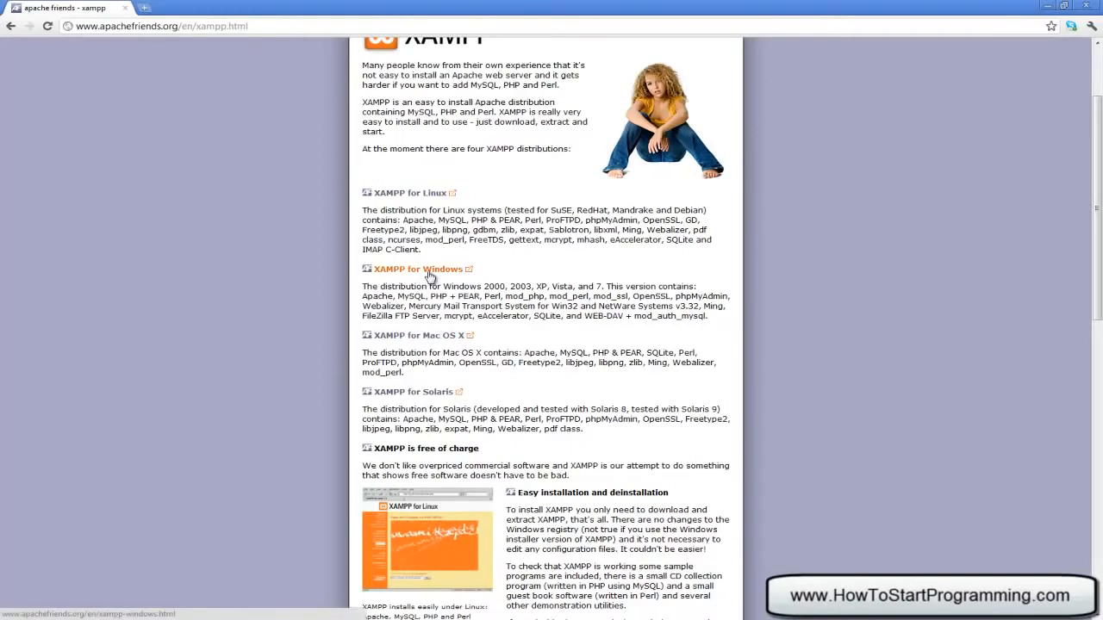
{"action": "left_click", "coordinate": [430, 272]}
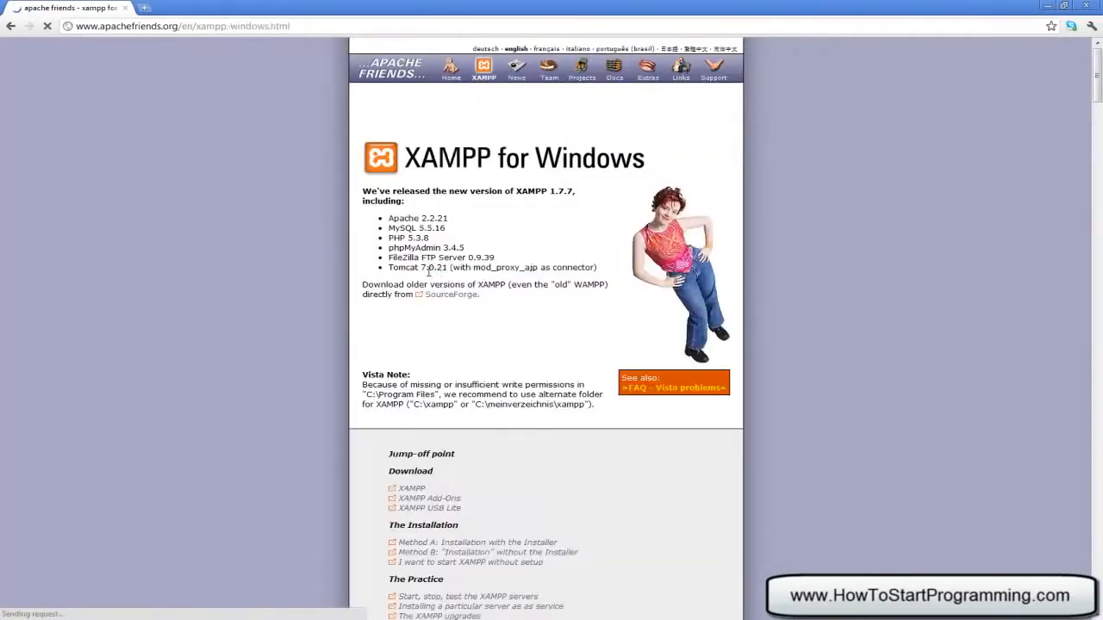
{"action": "scroll", "coordinate": [431, 268], "scroll_direction": "down", "scroll_amount": 3}
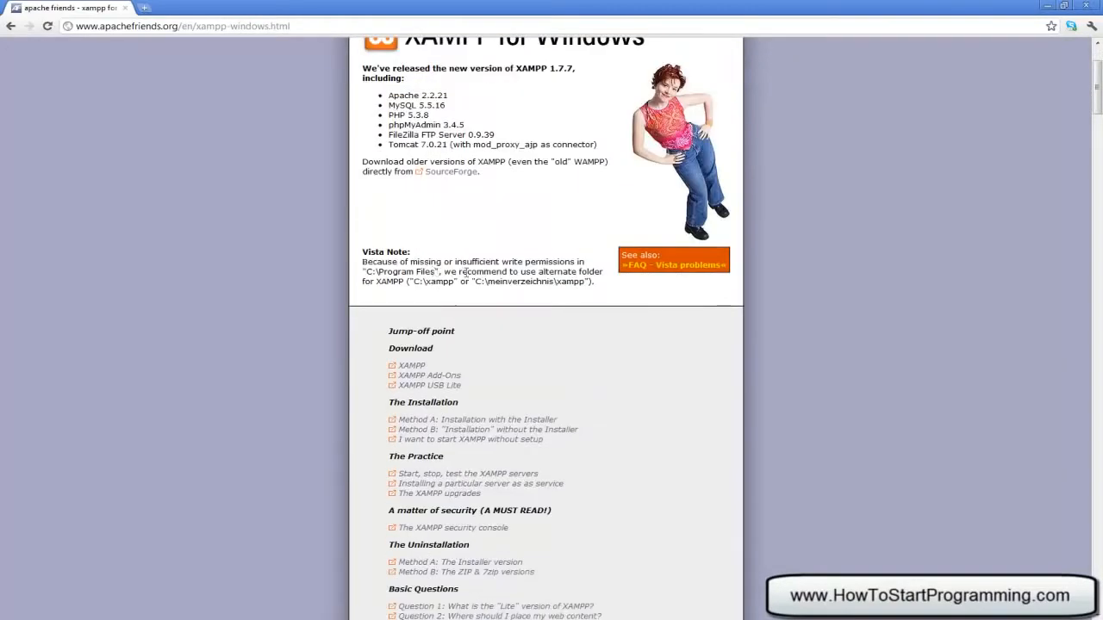
{"action": "left_click", "coordinate": [413, 367]}
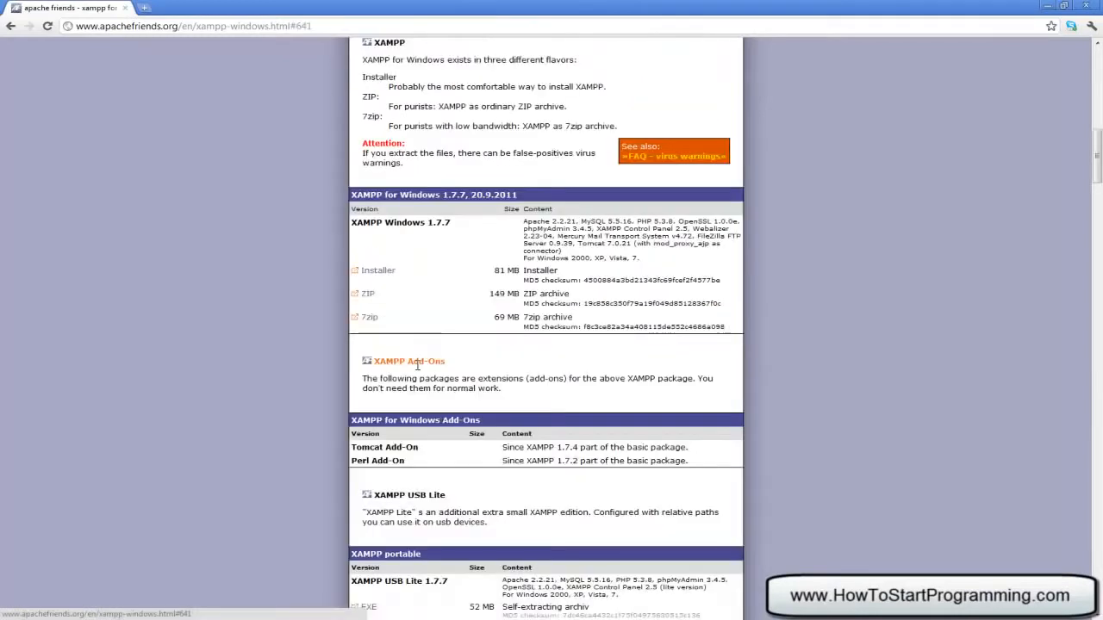
Download the xampp-win32-1.7.7-VC9 installer from SourceForge, keep it, and run it
{"action": "left_click", "coordinate": [377, 273]}
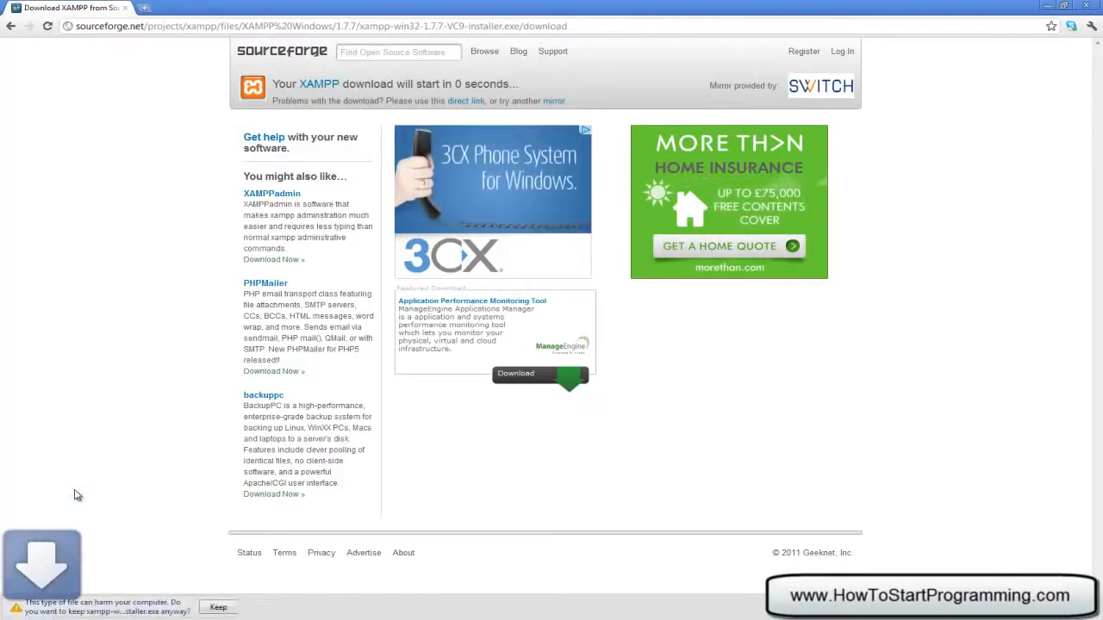
{"action": "left_click", "coordinate": [218, 606]}
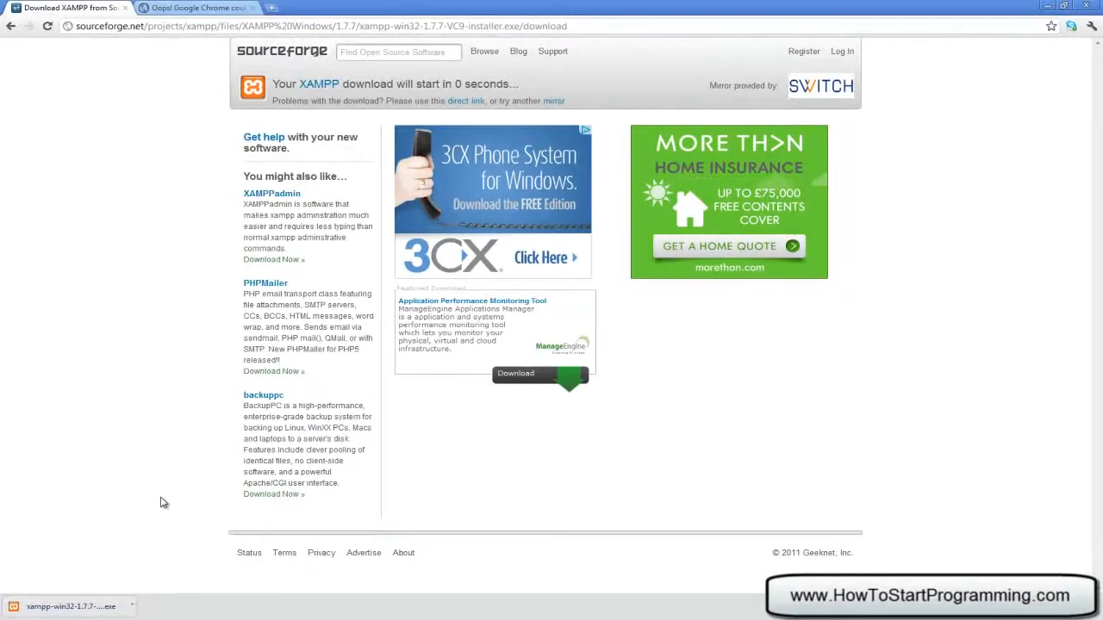
{"action": "left_click", "coordinate": [78, 603]}
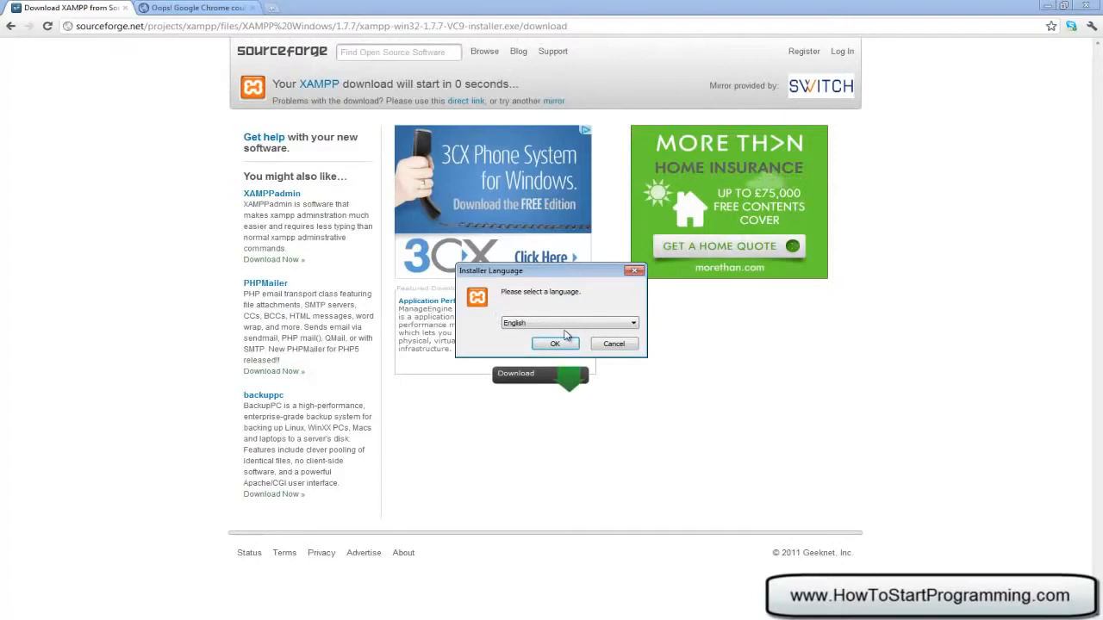
Confirm English as installer language and dismiss the UAC warning
{"action": "left_click", "coordinate": [556, 344]}
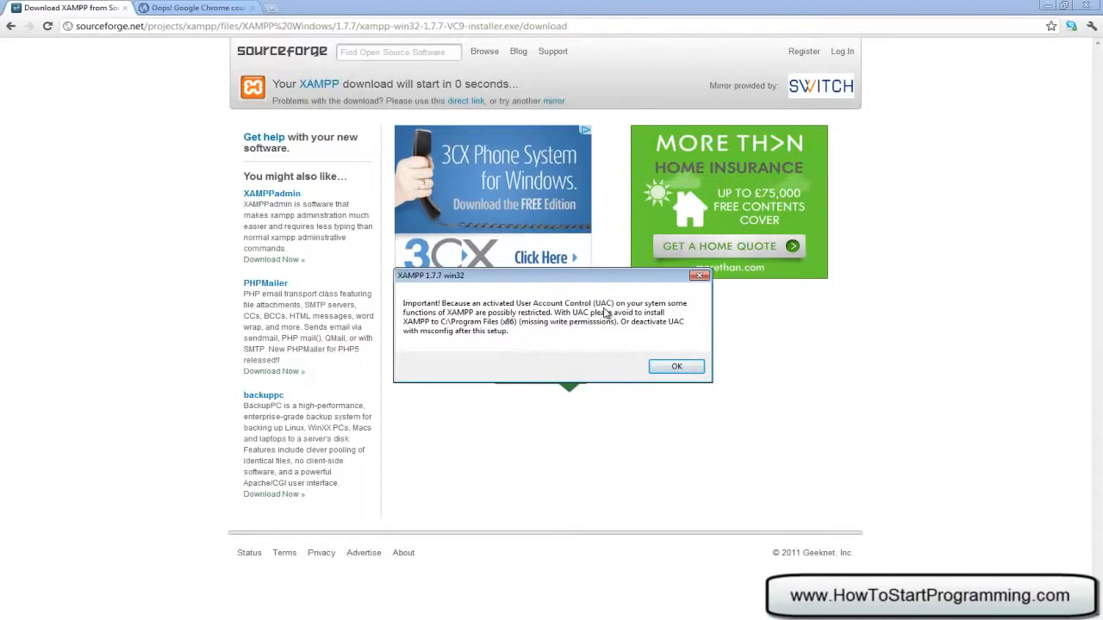
{"action": "left_click", "coordinate": [677, 367]}
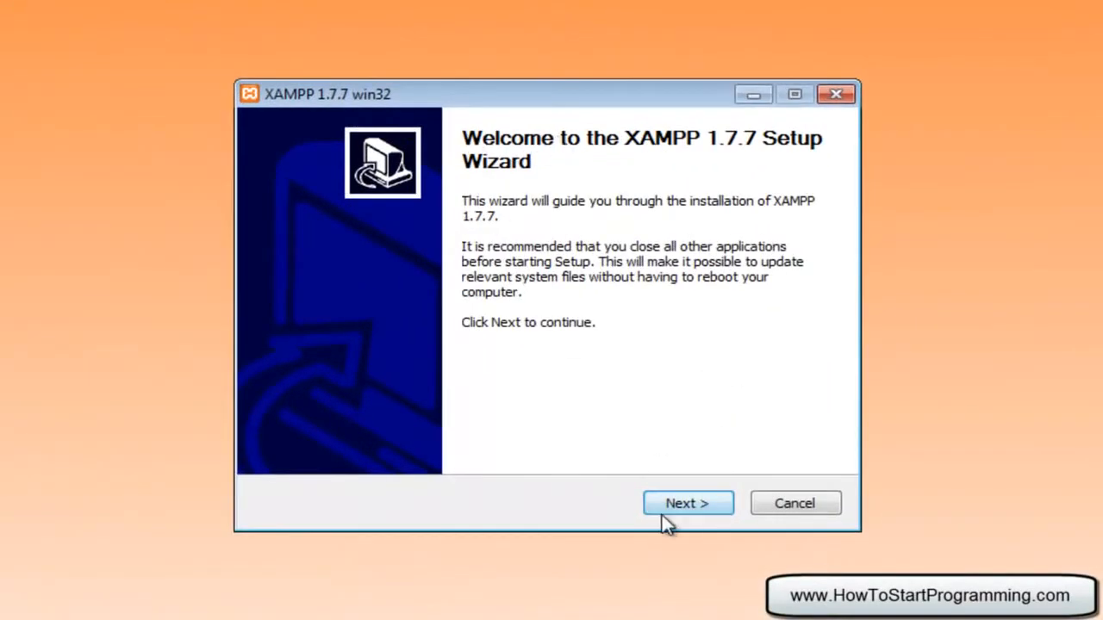
Install XAMPP 1.7.7 to c:\xampp with Apache and MySQL installed as services
{"action": "left_click", "coordinate": [670, 510]}
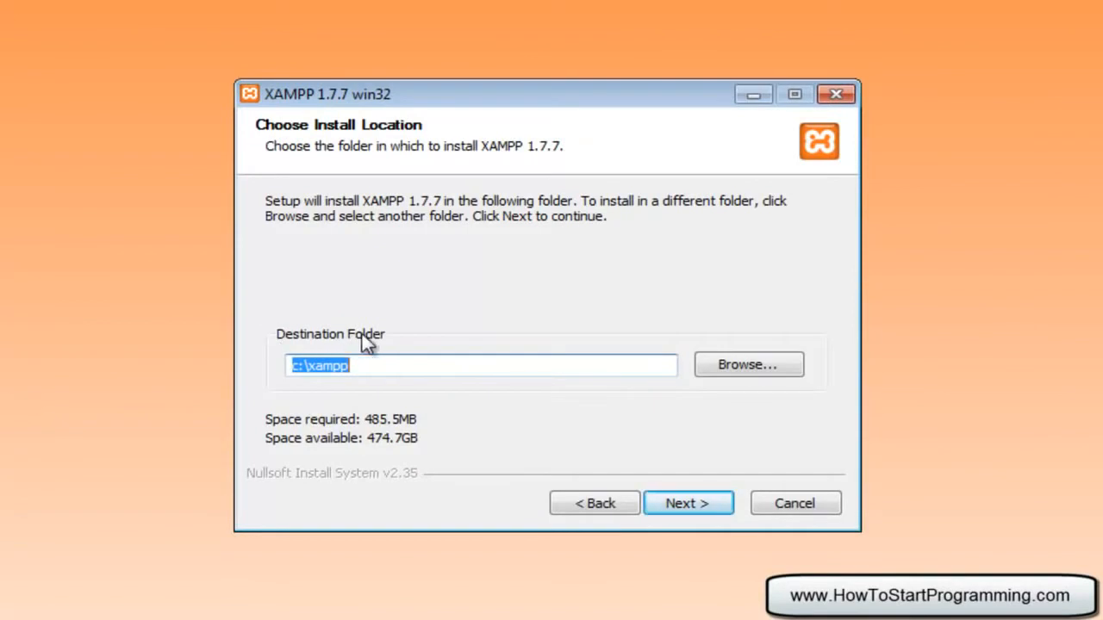
{"action": "left_click", "coordinate": [413, 373]}
{"action": "left_click_drag", "start_coordinate": [376, 370], "coordinate": [242, 364]}
{"action": "left_click", "coordinate": [682, 504]}
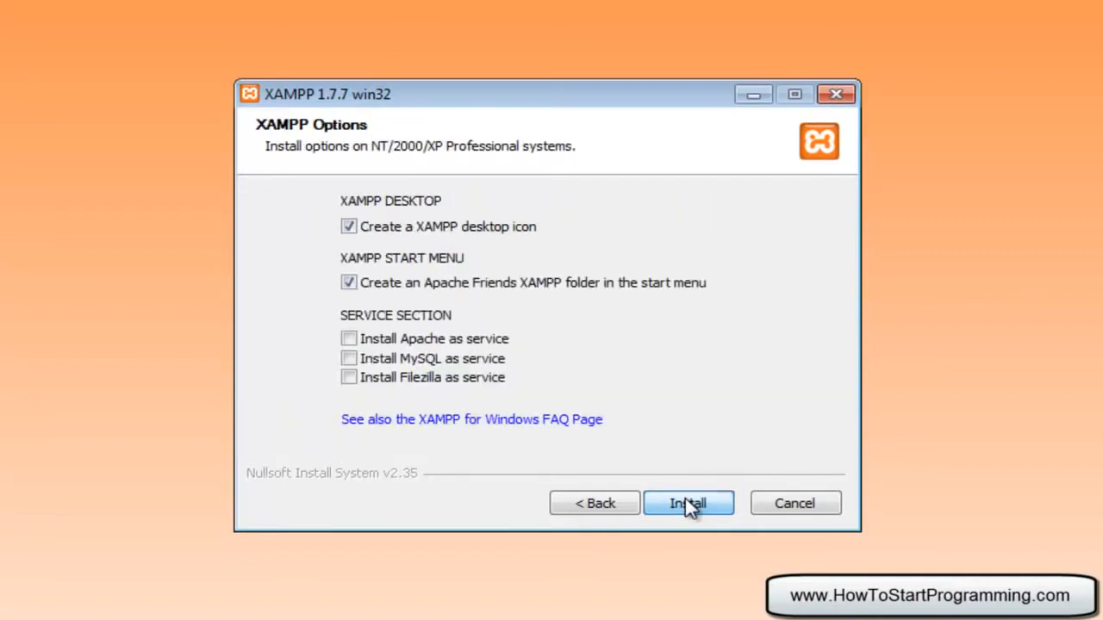
{"action": "left_click", "coordinate": [349, 341]}
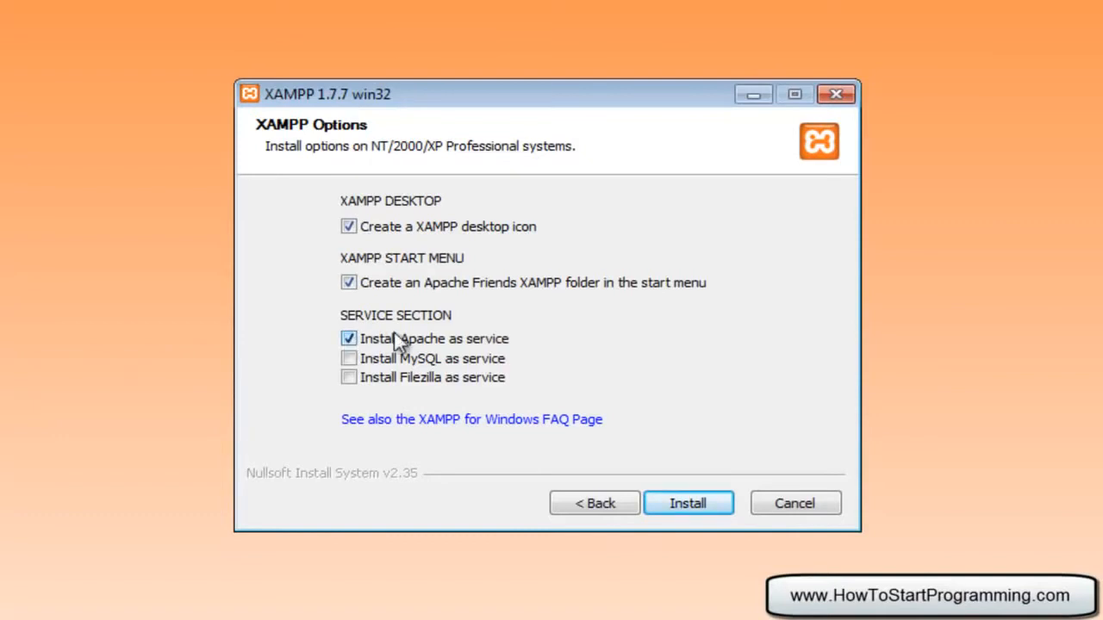
{"action": "left_click", "coordinate": [350, 360]}
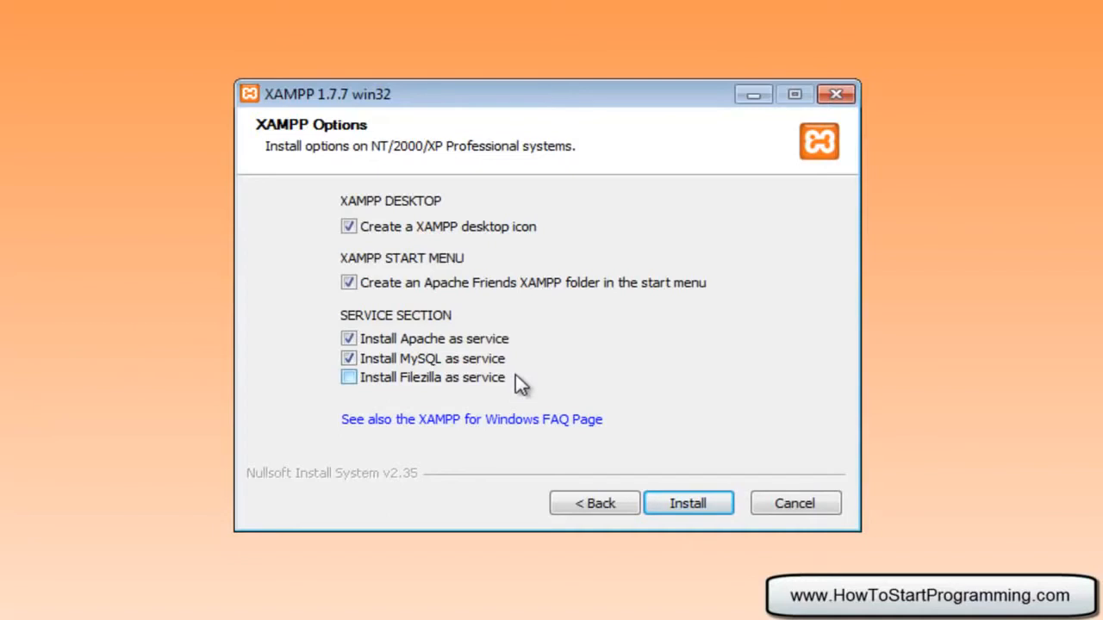
{"action": "left_click", "coordinate": [685, 505]}
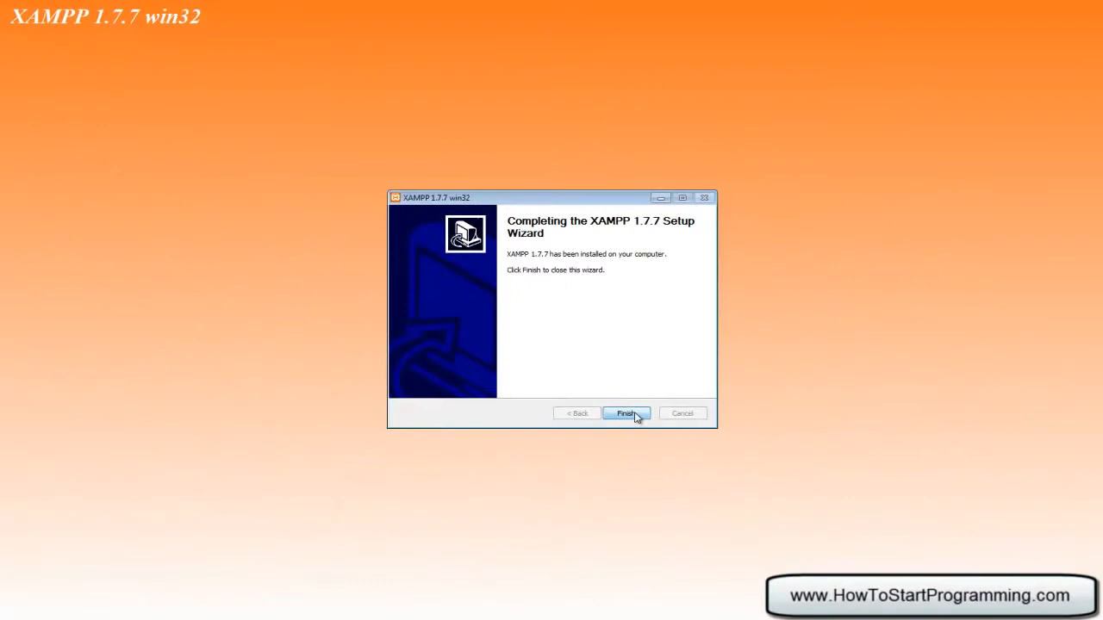
Finish the setup, acknowledge the service message, and start the XAMPP Control Panel
{"action": "left_click", "coordinate": [635, 414]}
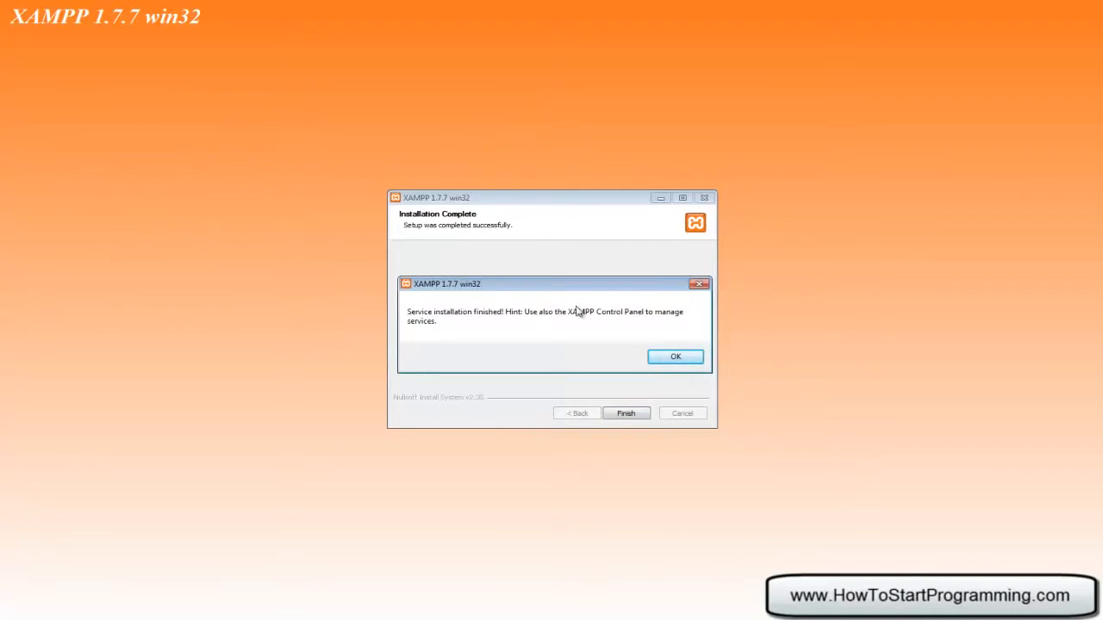
{"action": "left_click", "coordinate": [676, 356]}
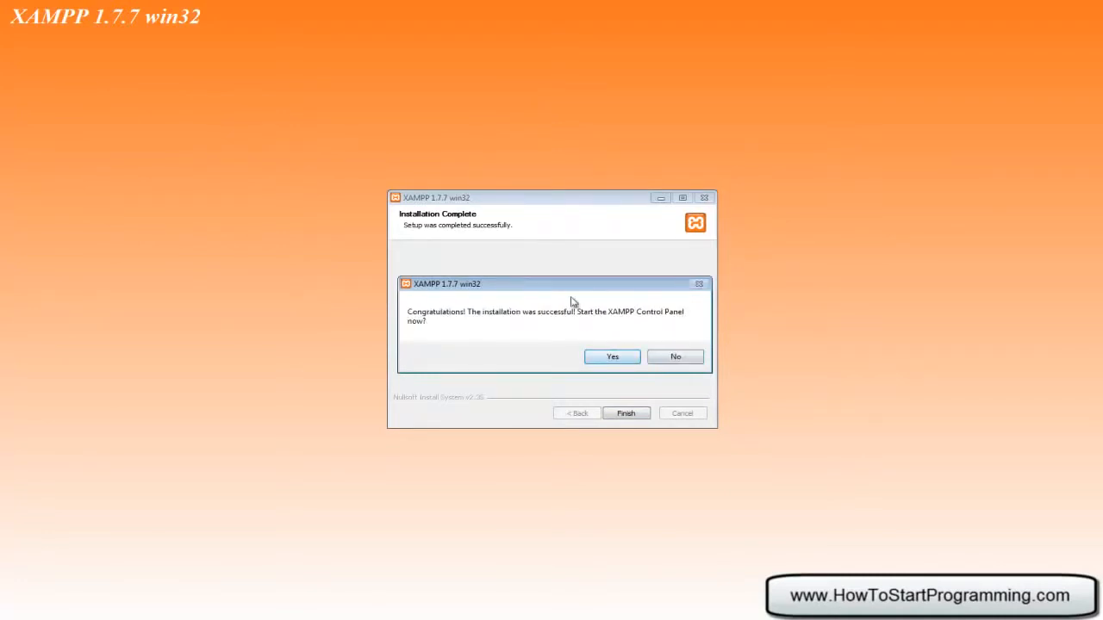
{"action": "left_click", "coordinate": [605, 355]}
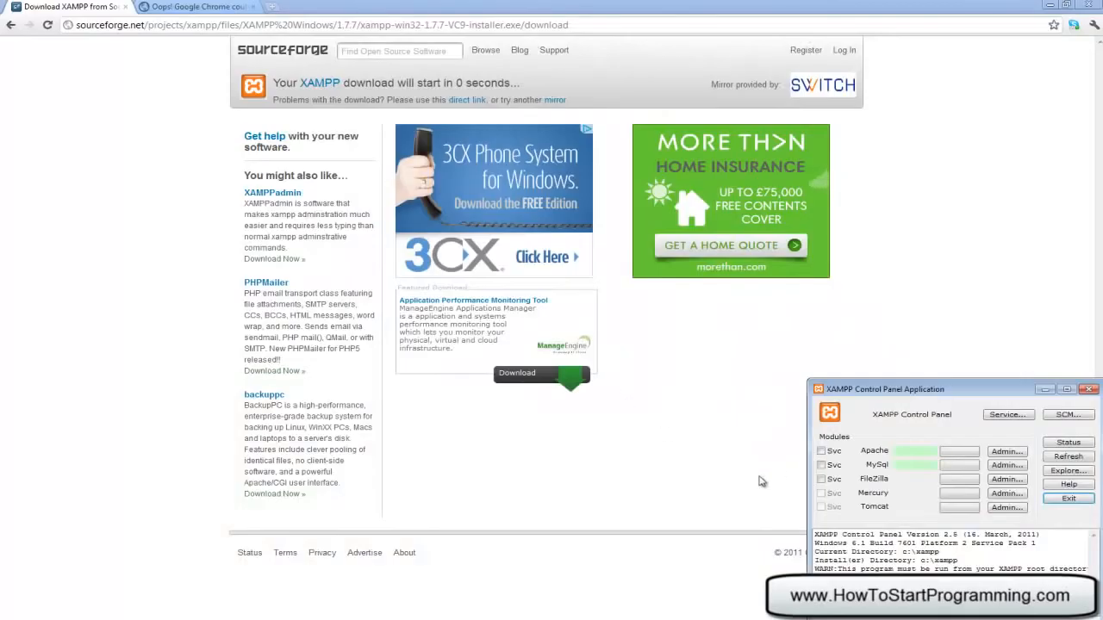
Confirm Apache and MySQL are running, placing the Control Panel on the right side
{"action": "left_click_drag", "start_coordinate": [906, 389], "coordinate": [513, 293]}
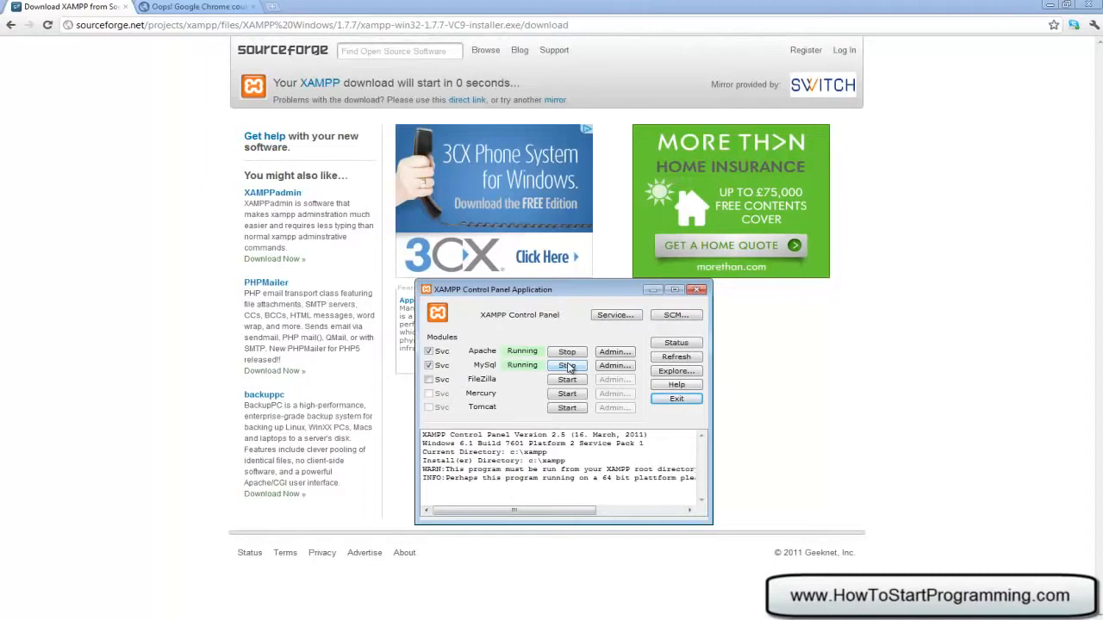
{"action": "left_click_drag", "start_coordinate": [548, 295], "coordinate": [874, 315]}
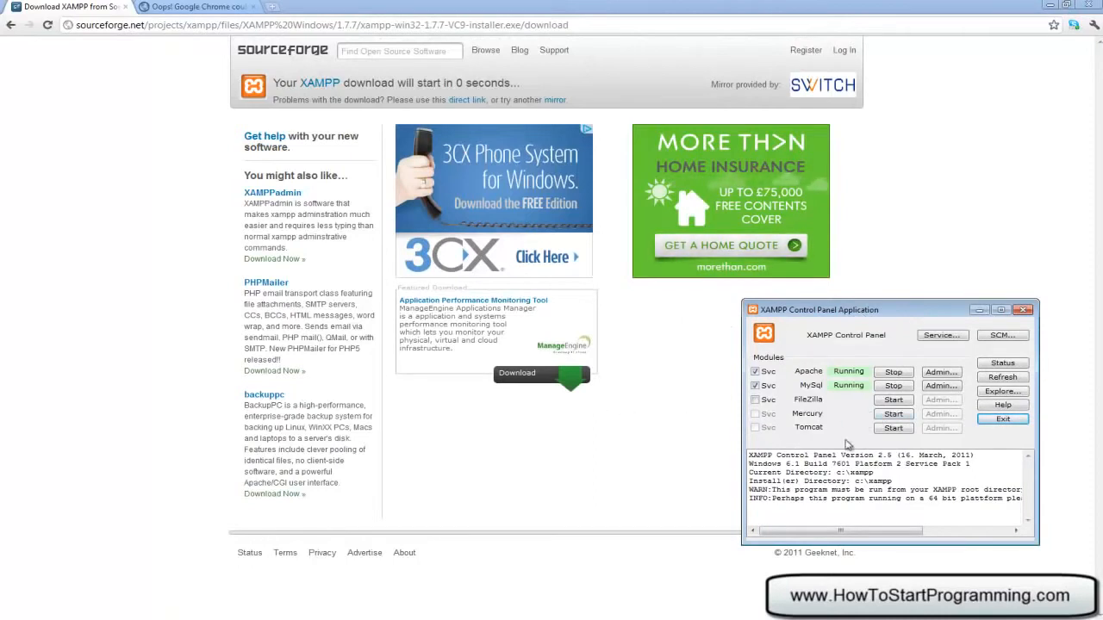
Load localhost in Chrome and choose English to reach the XAMPP 1.7.7 welcome page
{"action": "left_click", "coordinate": [226, 7]}
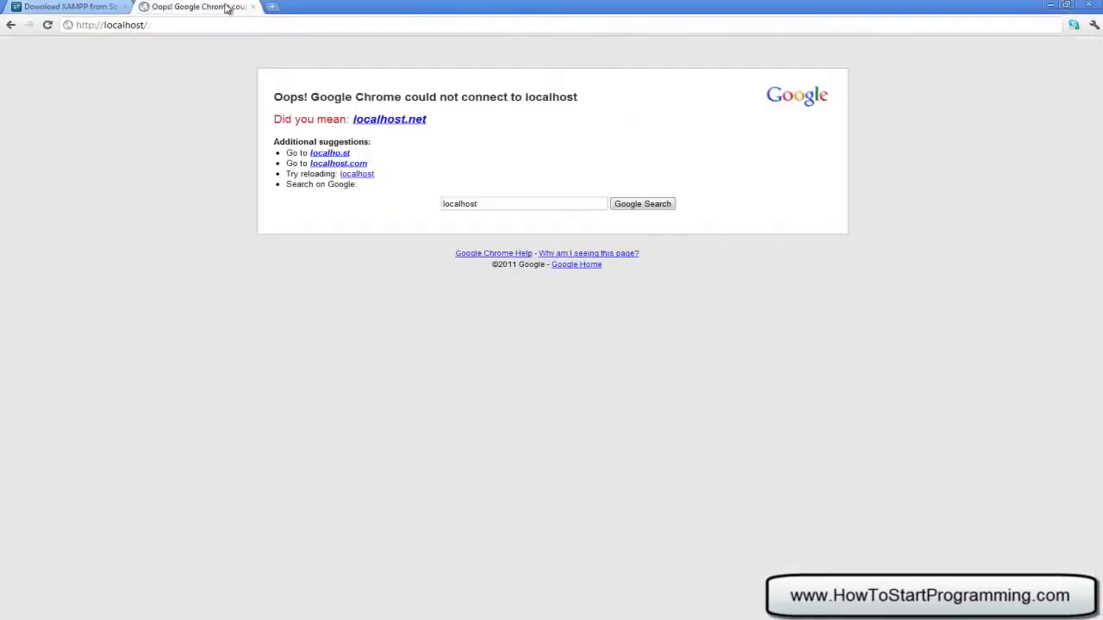
{"action": "left_click", "coordinate": [114, 24]}
{"action": "left_click", "coordinate": [163, 24]}
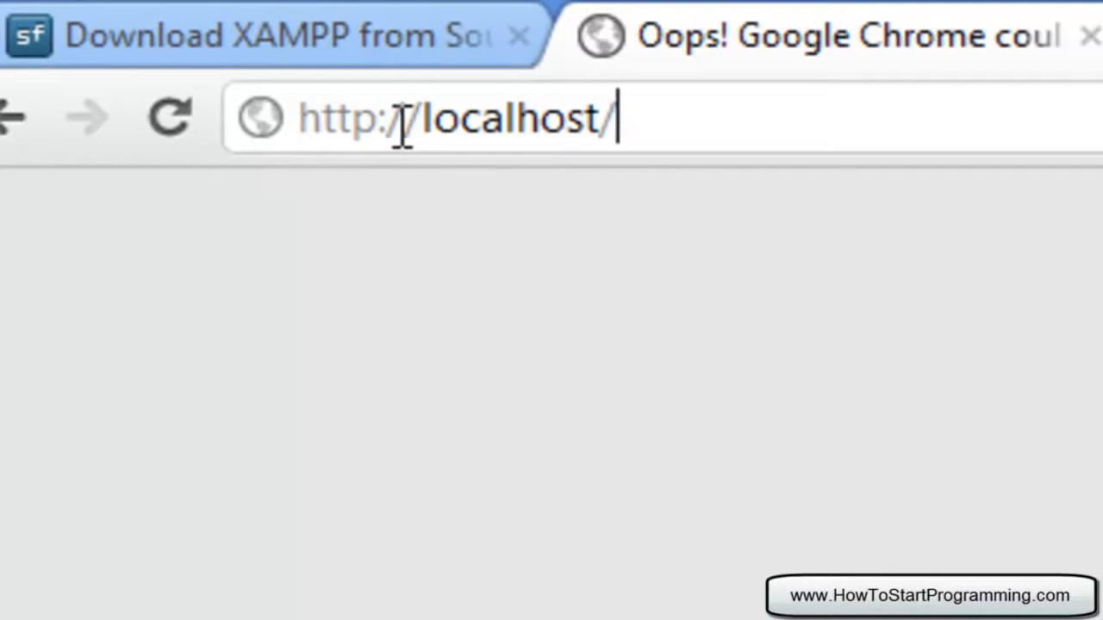
{"action": "key", "text": "Return"}
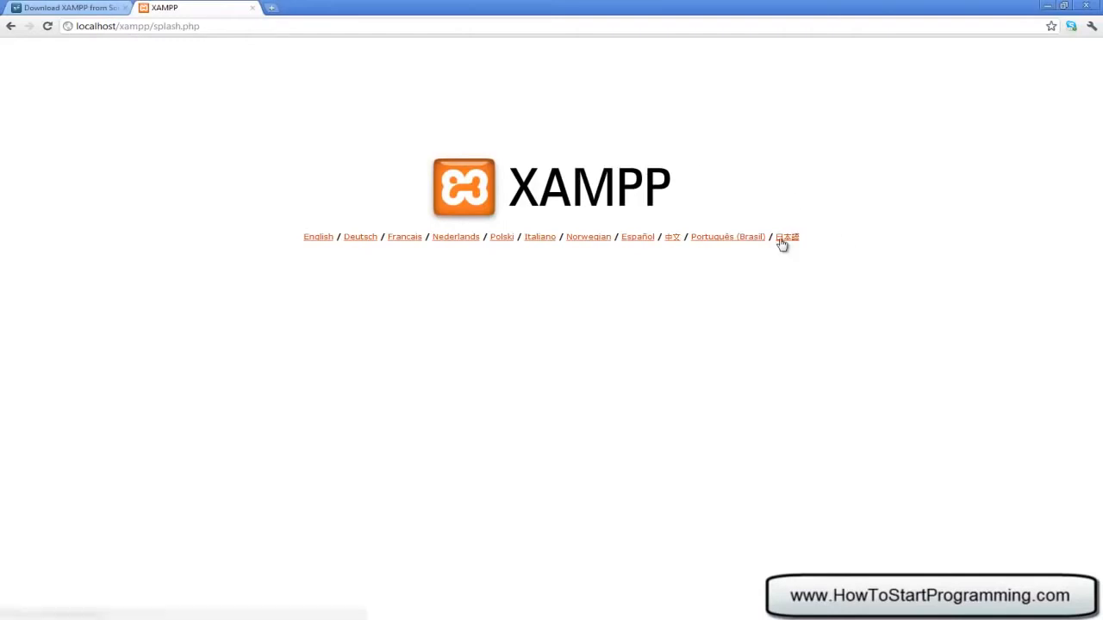
{"action": "left_click", "coordinate": [318, 238]}
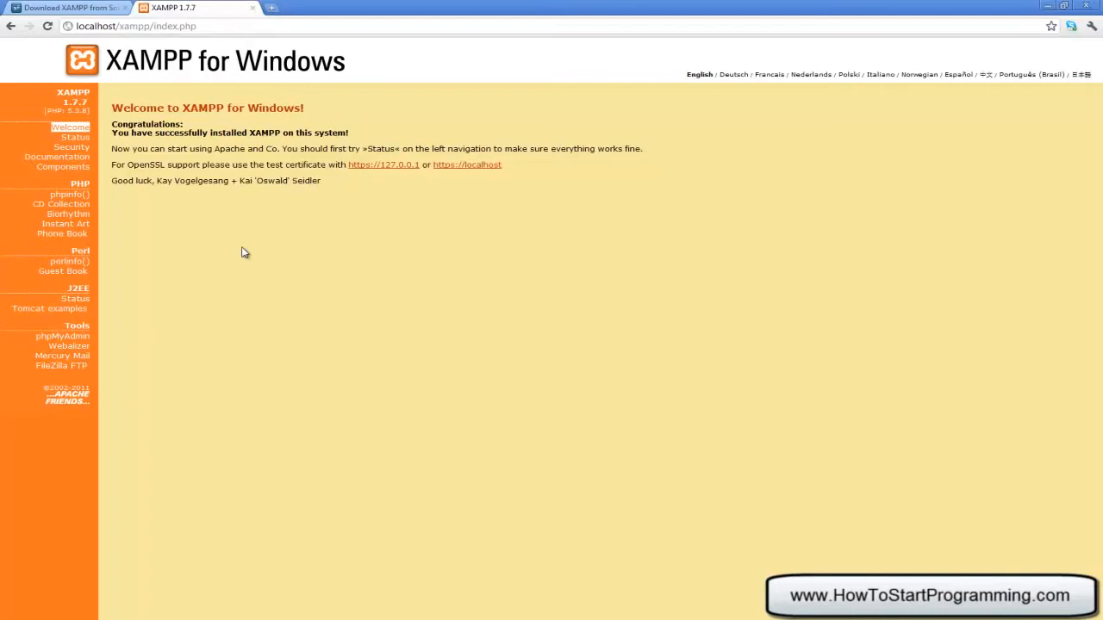
Open the Security overview, then the xamppsecurity.php console for MySQL and directory protection
{"action": "left_click", "coordinate": [77, 149]}
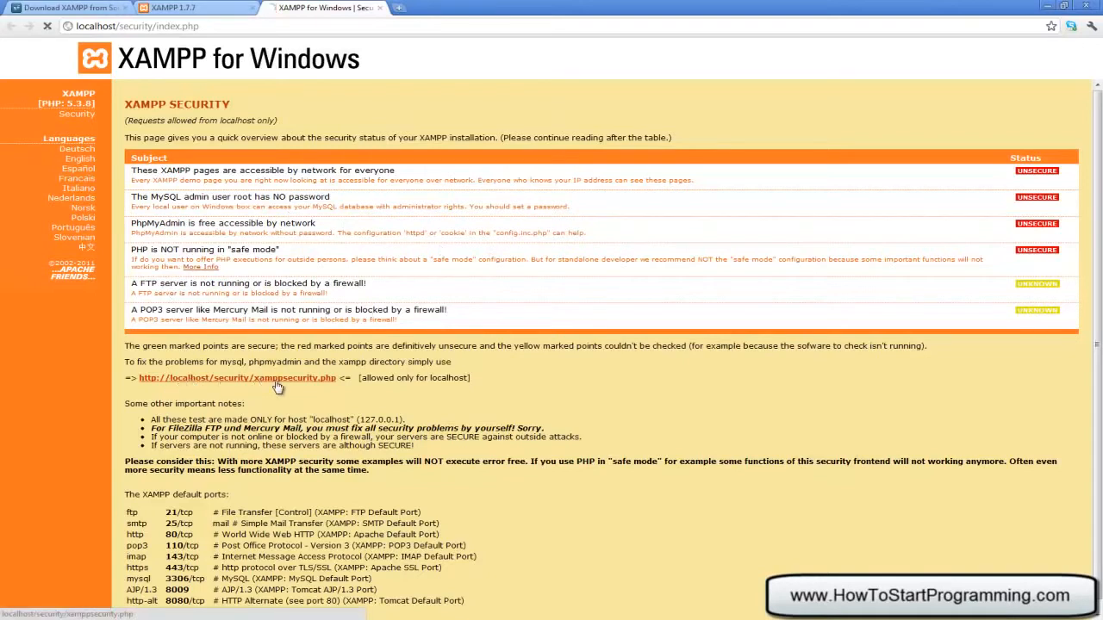
{"action": "left_click", "coordinate": [274, 384]}
{"action": "left_click", "coordinate": [307, 195]}
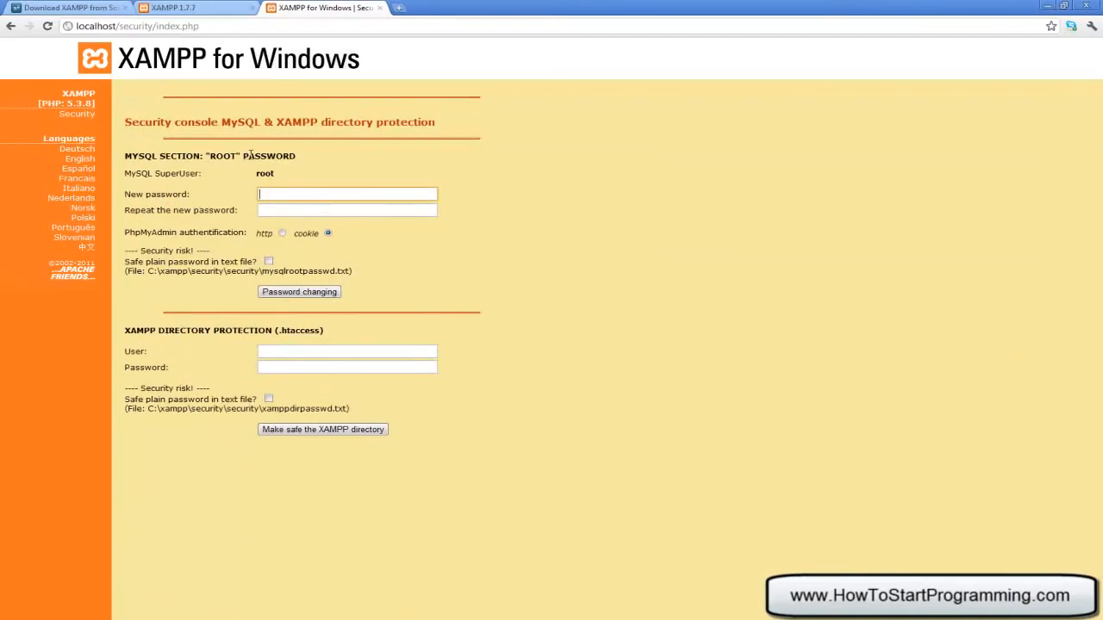
Enter the new MySQL root password in the security console
{"action": "left_click_drag", "start_coordinate": [254, 175], "coordinate": [274, 172]}
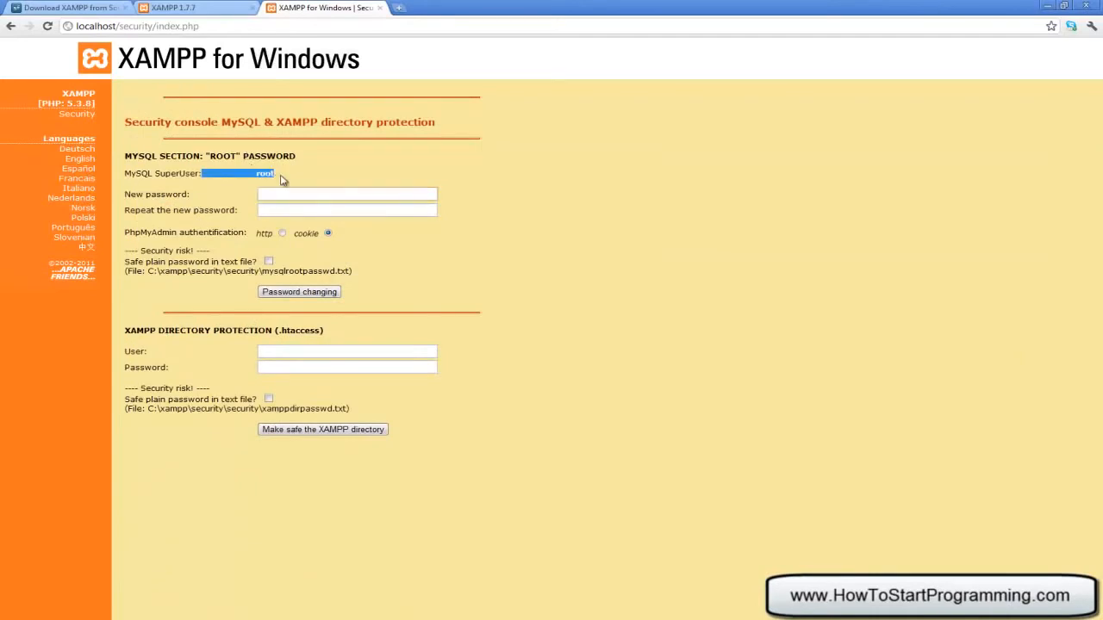
{"action": "left_click", "coordinate": [274, 192]}
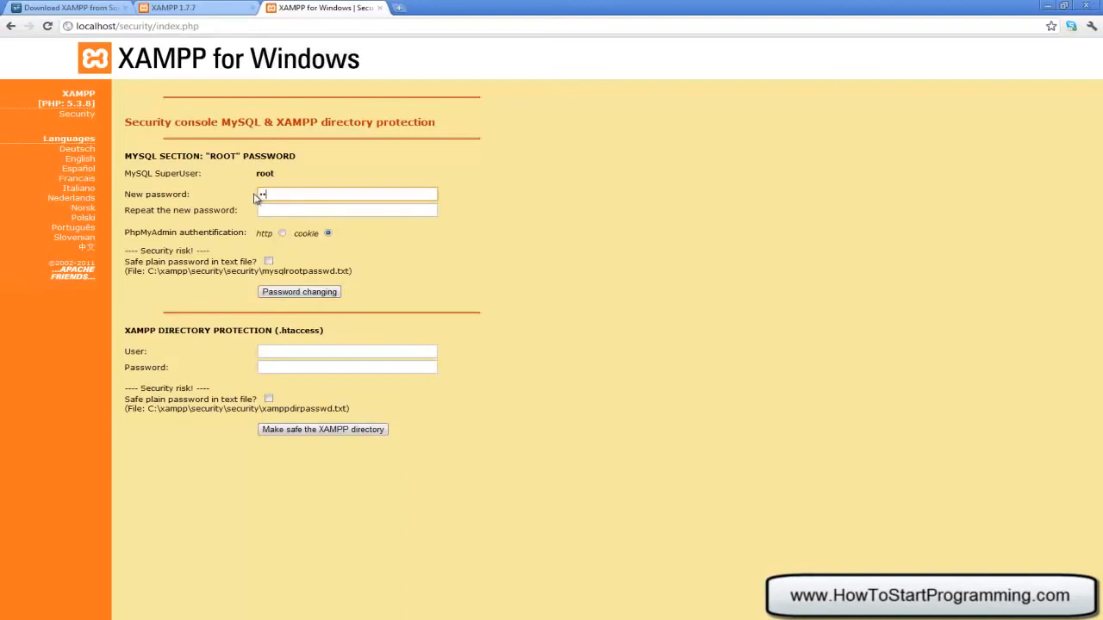
{"action": "type", "text": "••••"}
{"action": "key", "text": "ctrl+a"}
{"action": "type", "text": "•••••••••"}
{"action": "key", "text": "Tab"}
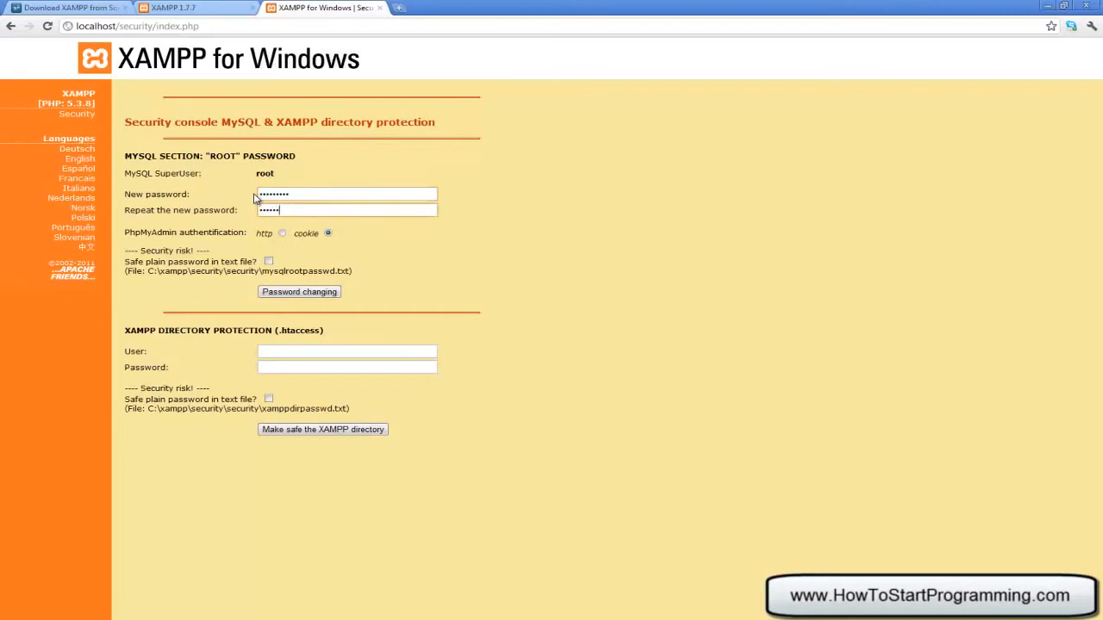
{"action": "left_click_drag", "start_coordinate": [298, 194], "coordinate": [121, 169]}
Password-protect the XAMPP directory with user 'root' and a password
{"action": "left_click", "coordinate": [330, 348]}
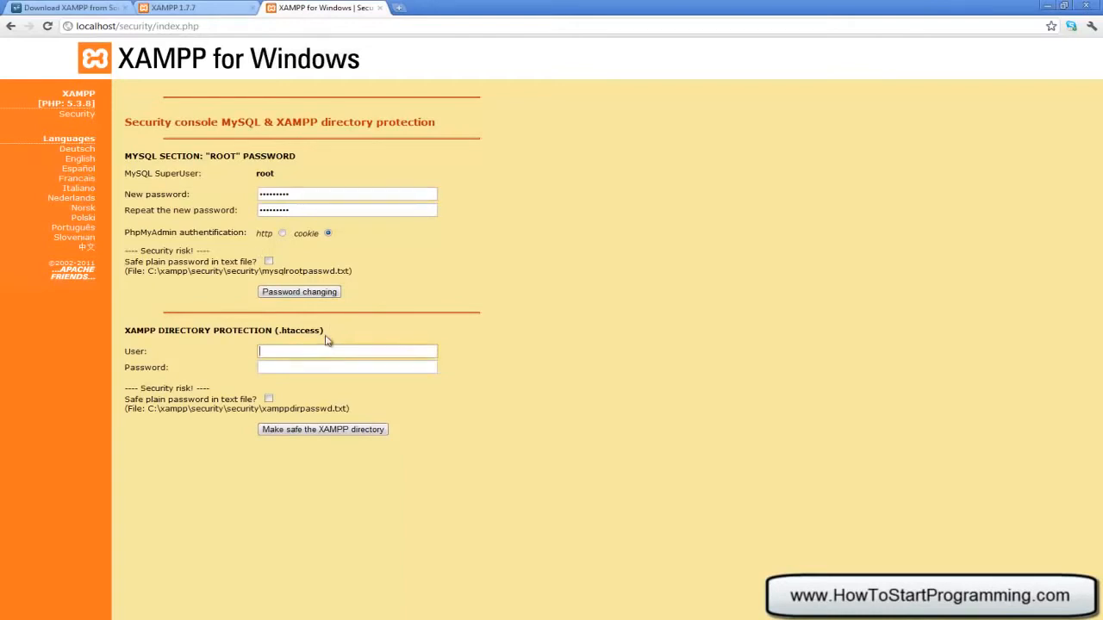
{"action": "type", "text": "root"}
{"action": "key", "text": "Tab"}
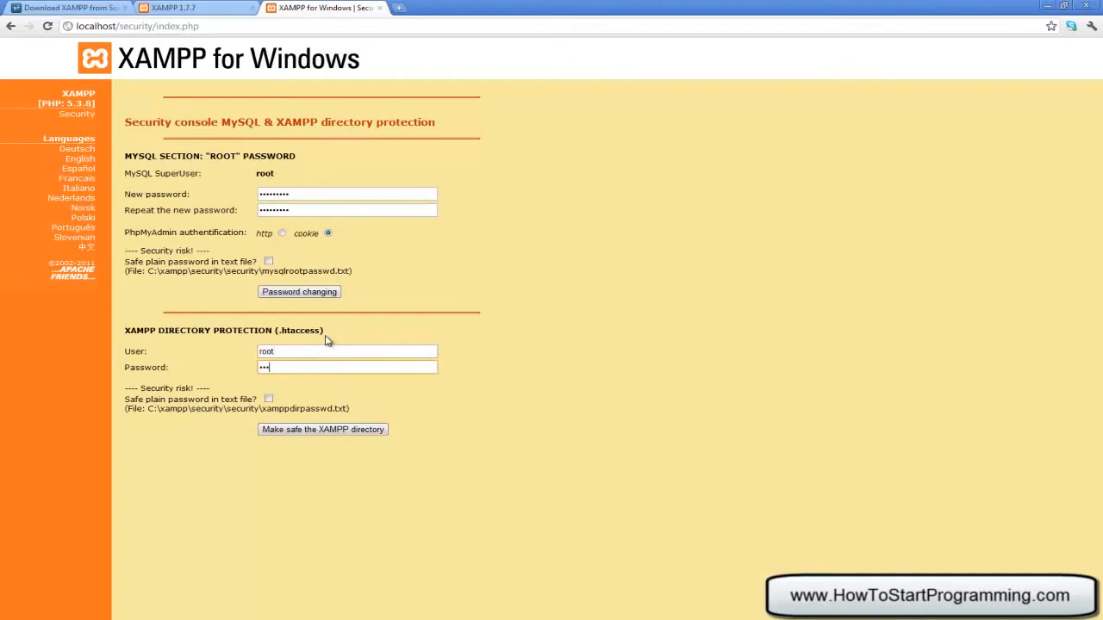
{"action": "left_click", "coordinate": [307, 430]}
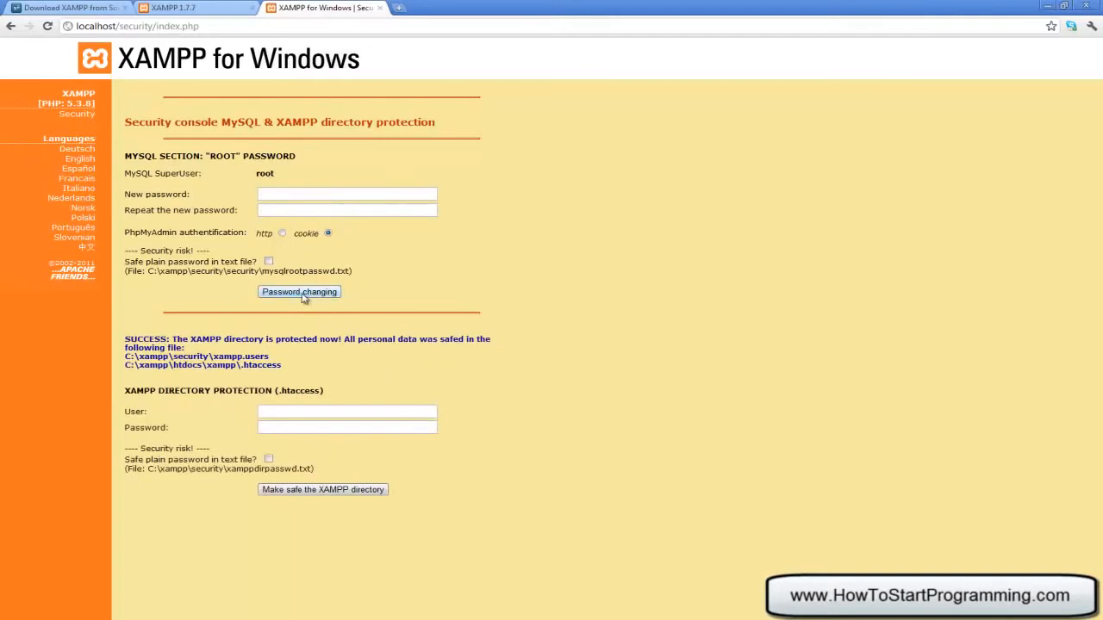
Re-enter and apply the MySQL root password, logging in with the directory credentials
{"action": "left_click", "coordinate": [286, 190]}
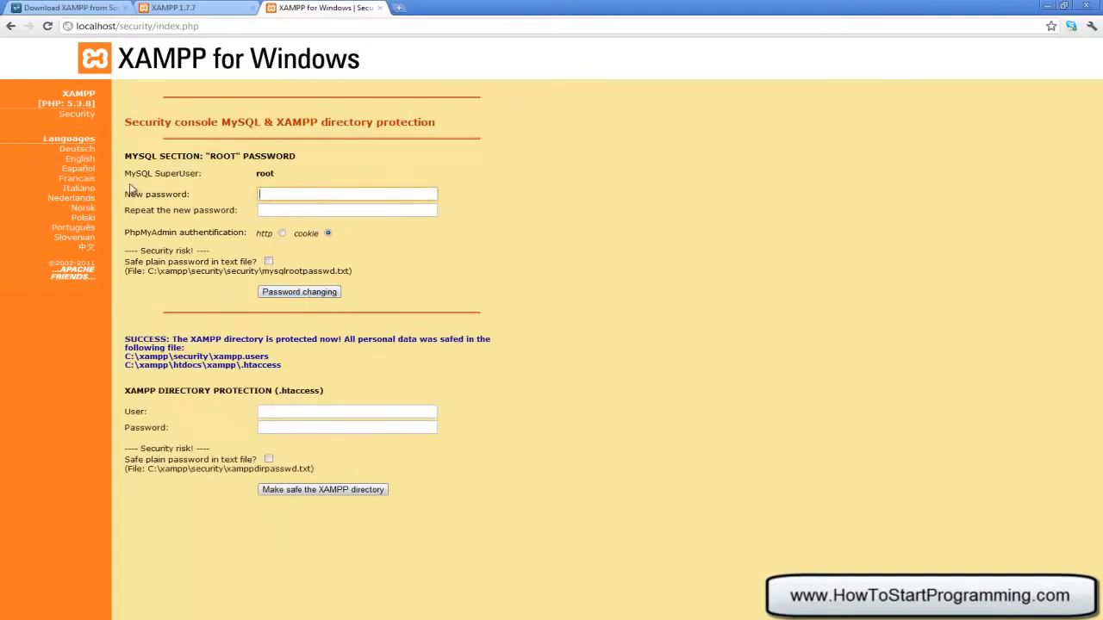
{"action": "key", "text": "Tab"}
{"action": "type", "text": "p"}
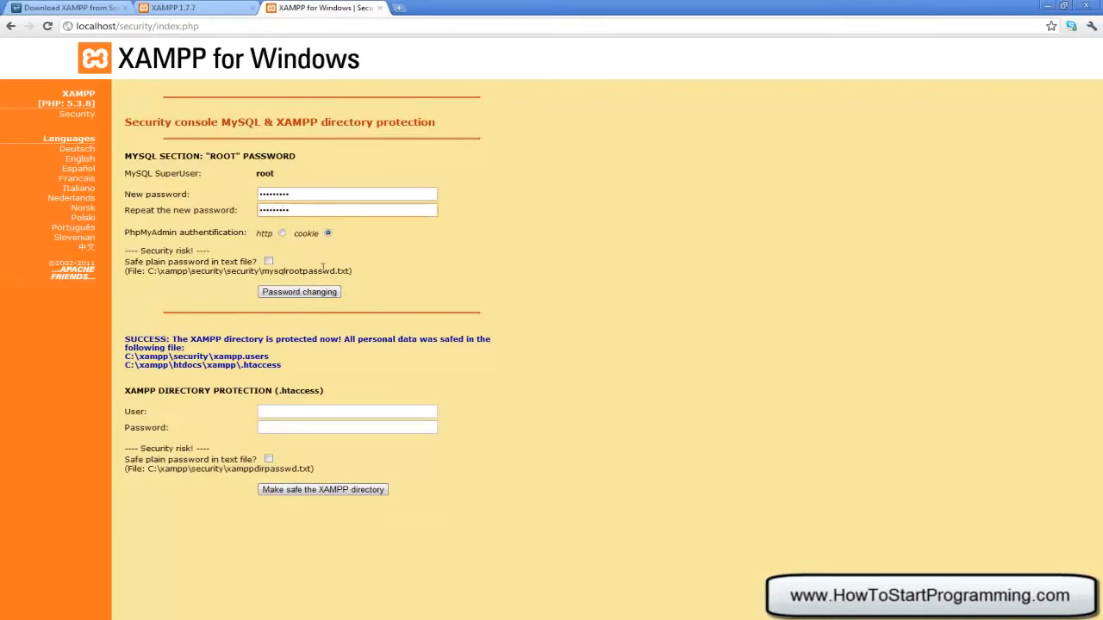
{"action": "left_click", "coordinate": [328, 291]}
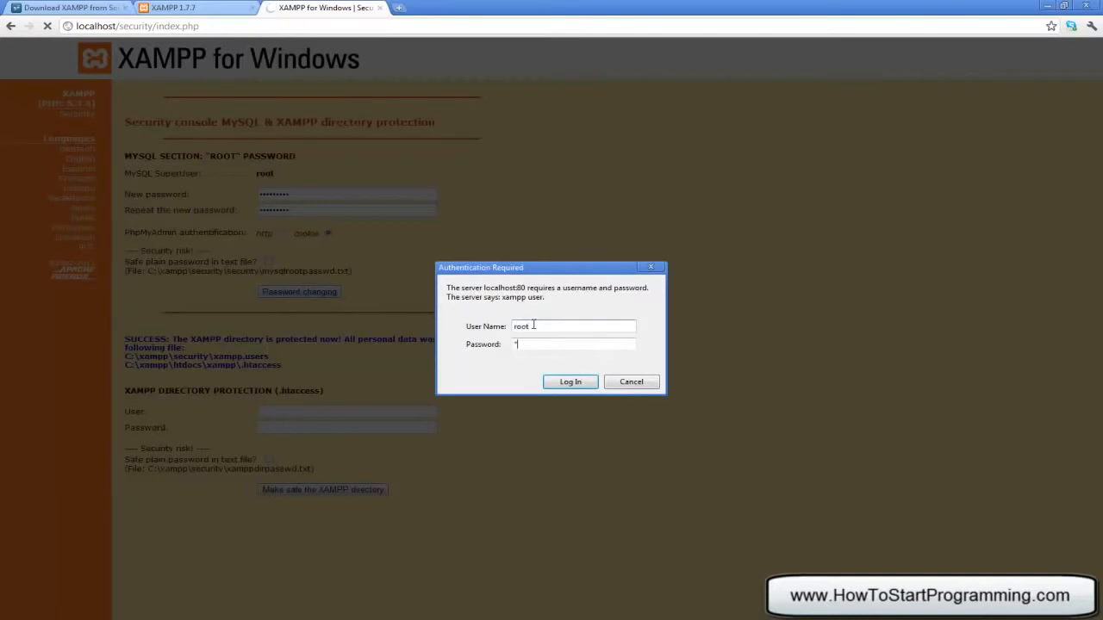
{"action": "left_click", "coordinate": [564, 382]}
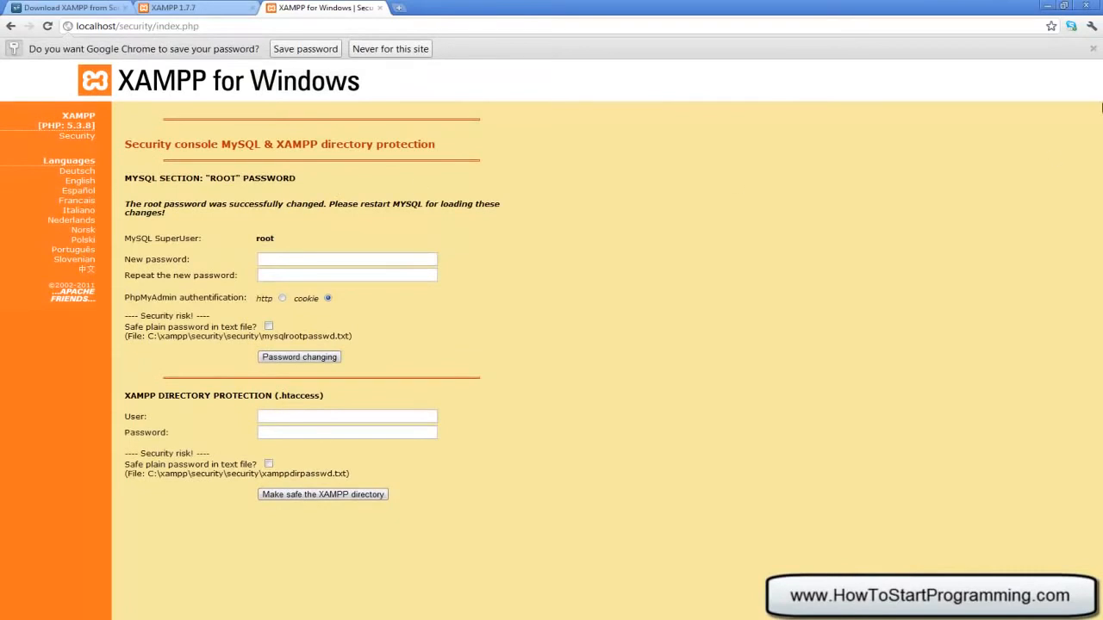
{"action": "left_click", "coordinate": [1093, 49]}
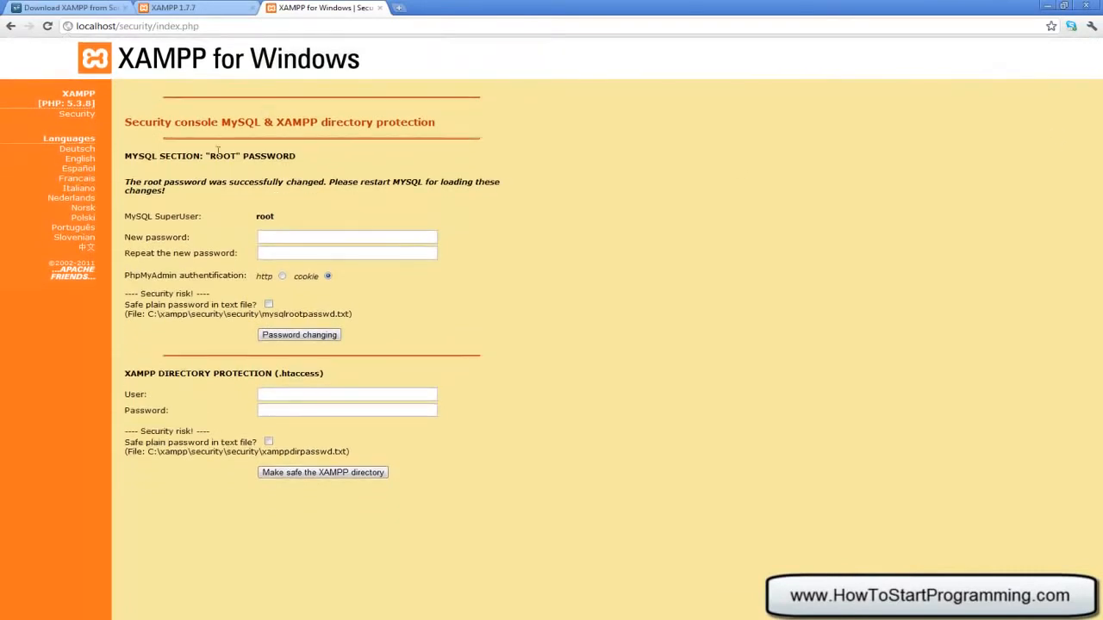
{"action": "left_click", "coordinate": [86, 114]}
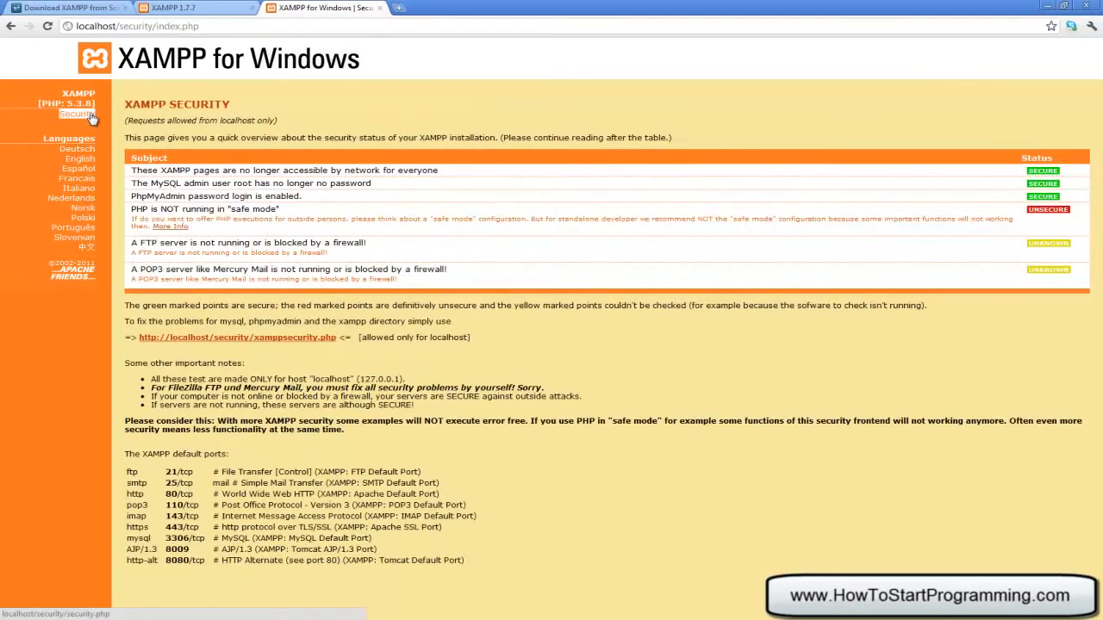
Review the overview showing directory protection, MySQL root and phpMyAdmin login as SECURE
{"action": "left_click_drag", "start_coordinate": [201, 158], "coordinate": [858, 216]}
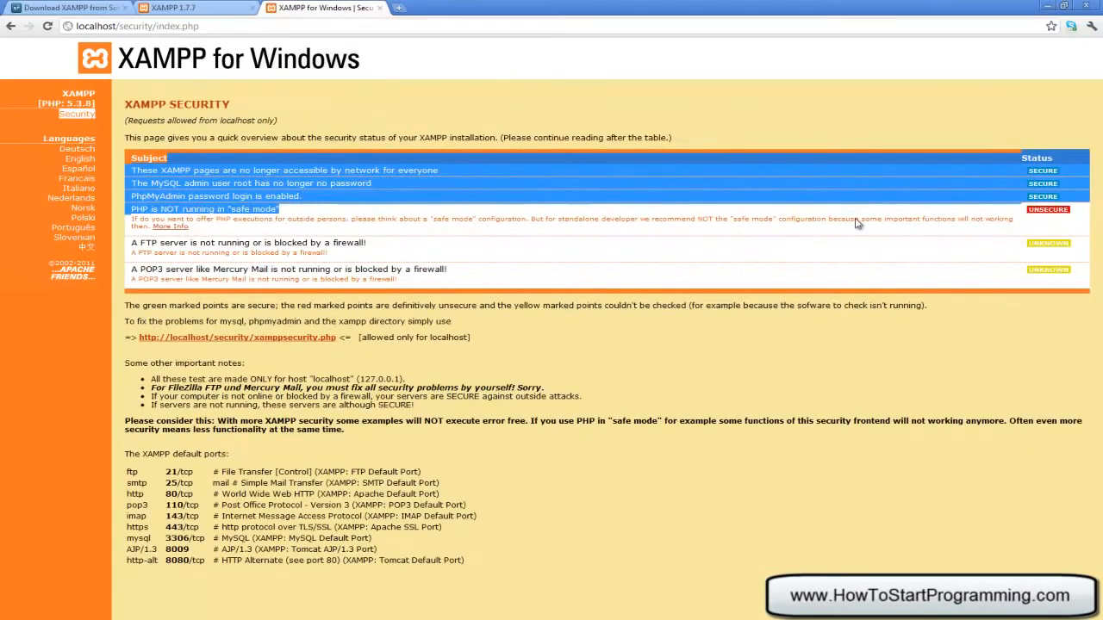
{"action": "left_click", "coordinate": [840, 380]}
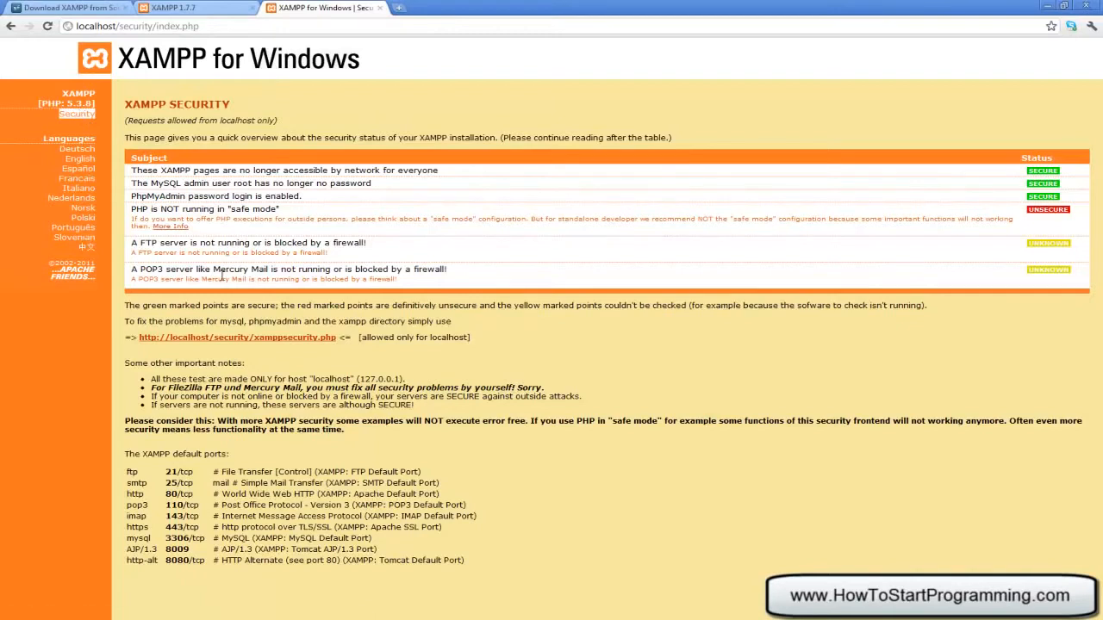
{"action": "left_click", "coordinate": [199, 8]}
{"action": "left_click", "coordinate": [331, 7]}
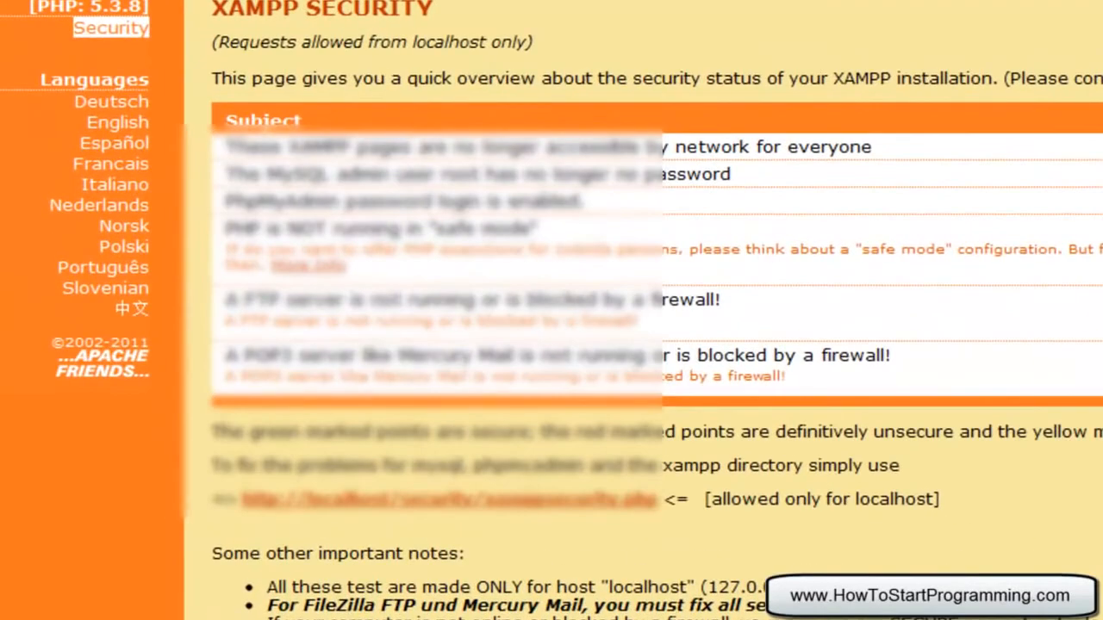
In Windows Explorer, go to the C:\xampp folder via the address bar
{"action": "key", "text": "alt+Tab"}
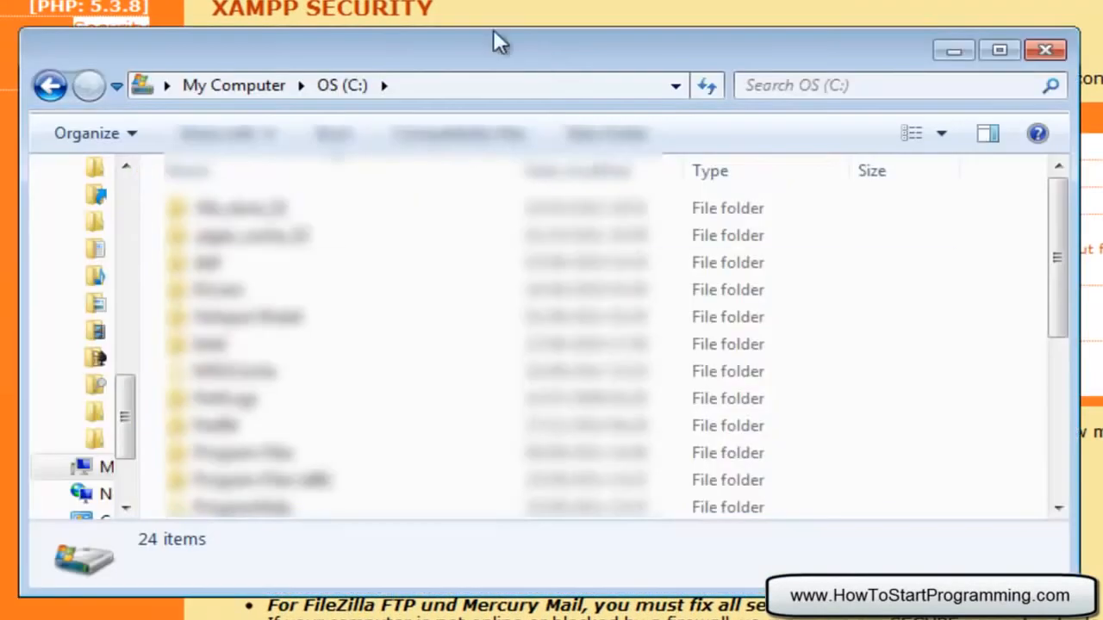
{"action": "left_click", "coordinate": [406, 86]}
{"action": "left_click", "coordinate": [406, 86]}
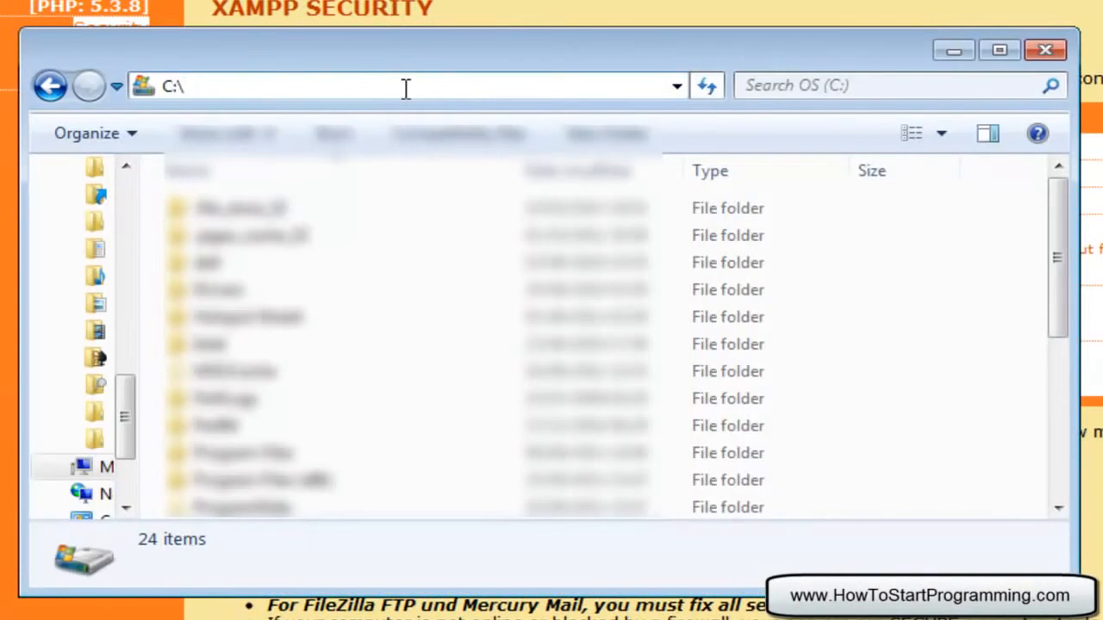
{"action": "type", "text": "xampp"}
{"action": "key", "text": "Return"}
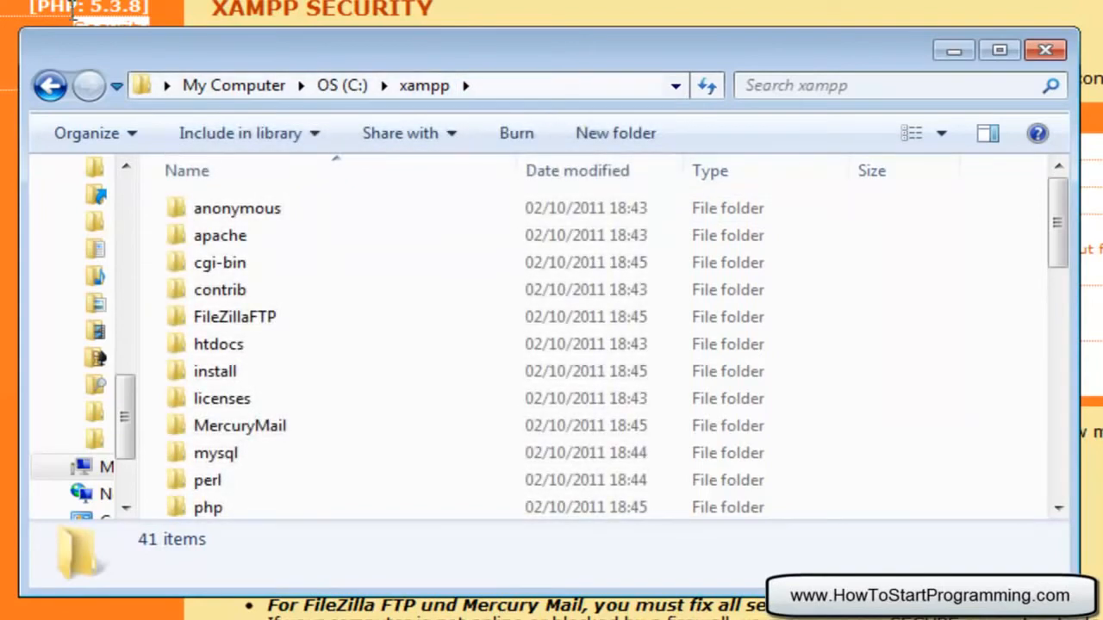
Open the htdocs folder and make the Explorer window taller
{"action": "left_click", "coordinate": [539, 90]}
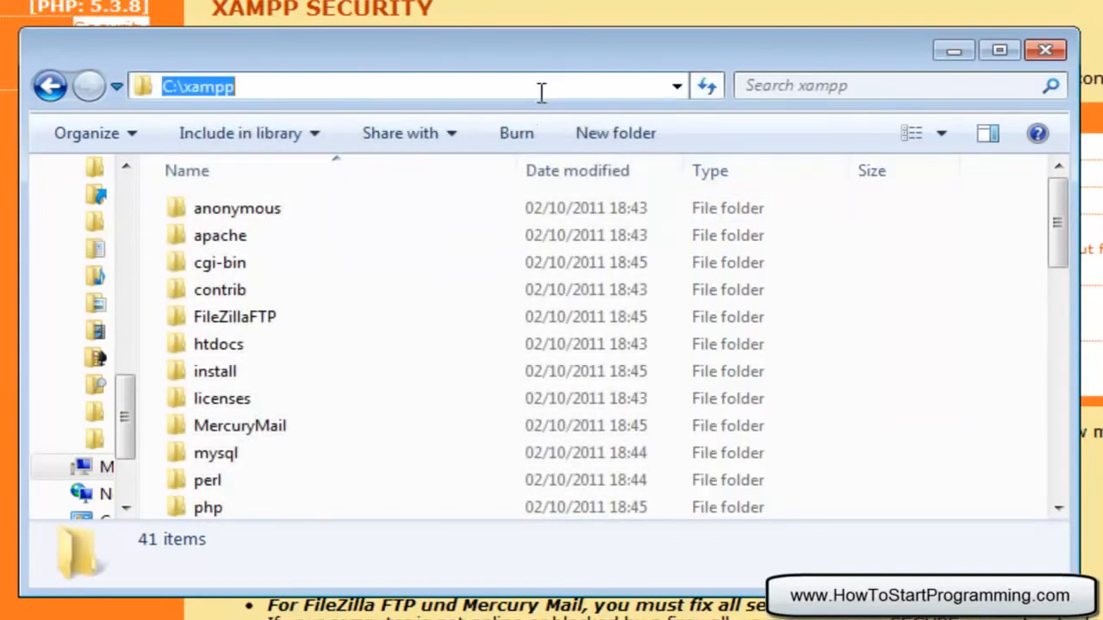
{"action": "left_click", "coordinate": [295, 89]}
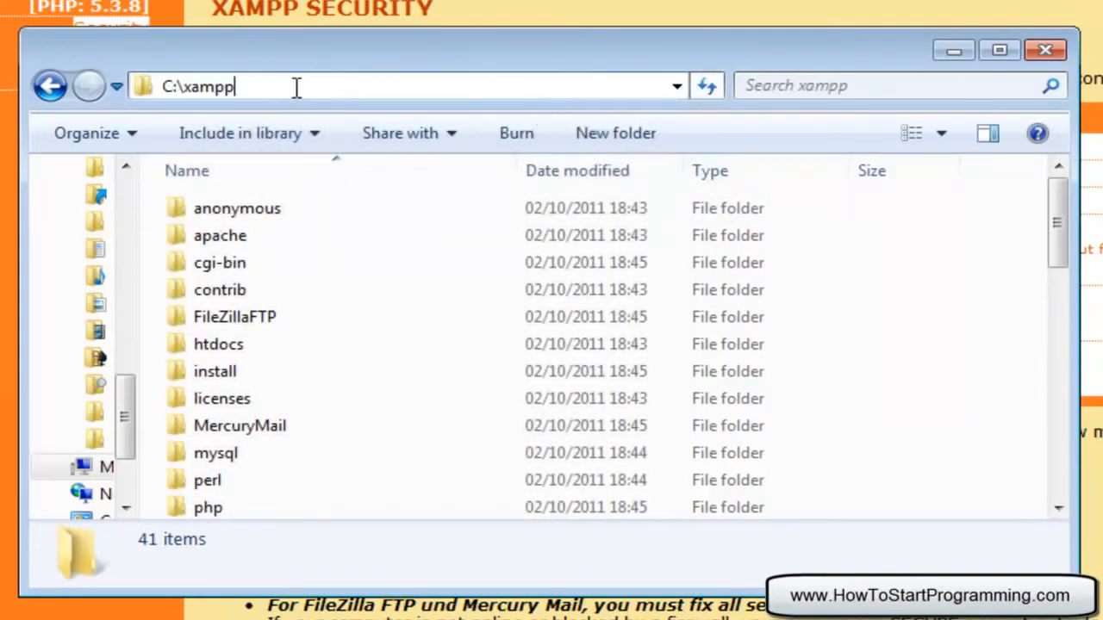
{"action": "left_click", "coordinate": [217, 344]}
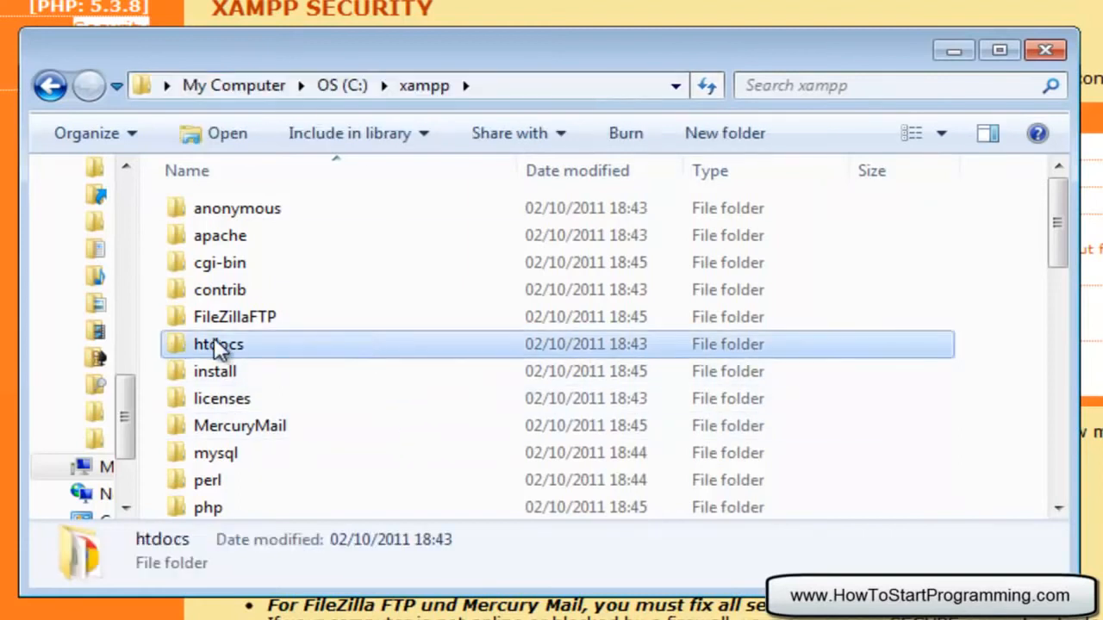
{"action": "double_click", "coordinate": [216, 343]}
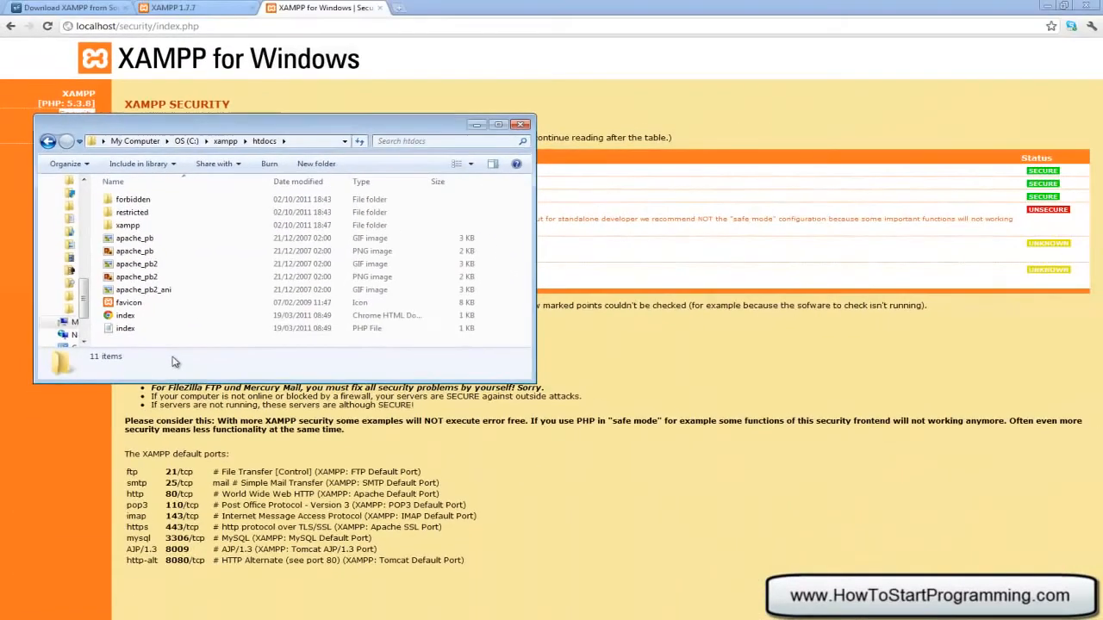
{"action": "right_click", "coordinate": [173, 362]}
{"action": "left_click", "coordinate": [169, 347]}
{"action": "left_click_drag", "start_coordinate": [499, 382], "coordinate": [499, 524]}
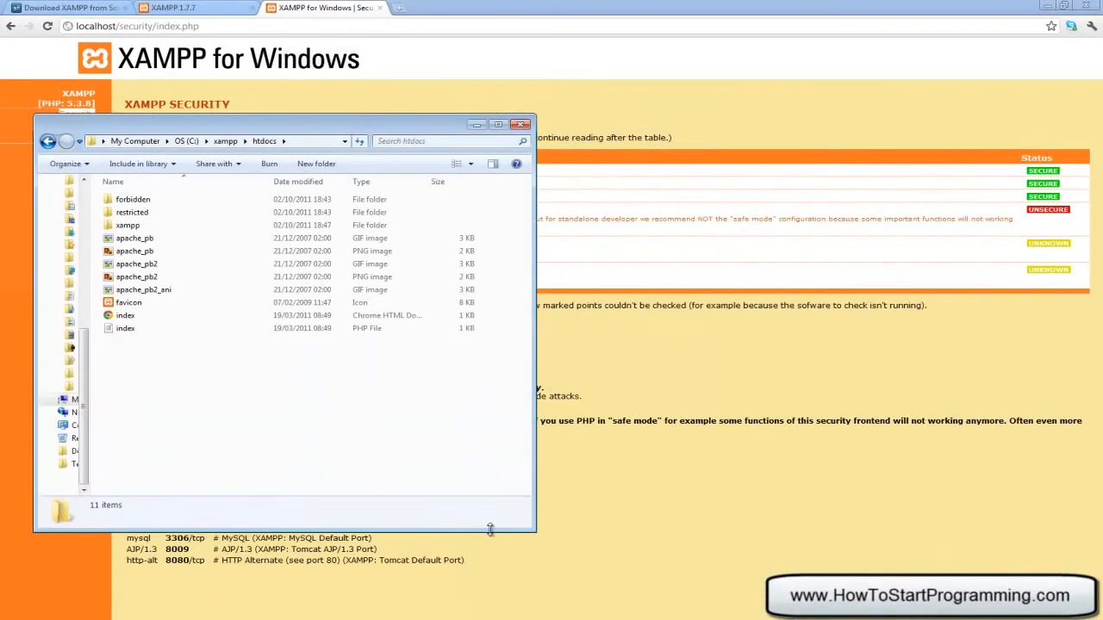
Create a new text document in htdocs named test
{"action": "right_click", "coordinate": [293, 417]}
{"action": "mouse_move", "coordinate": [376, 583]}
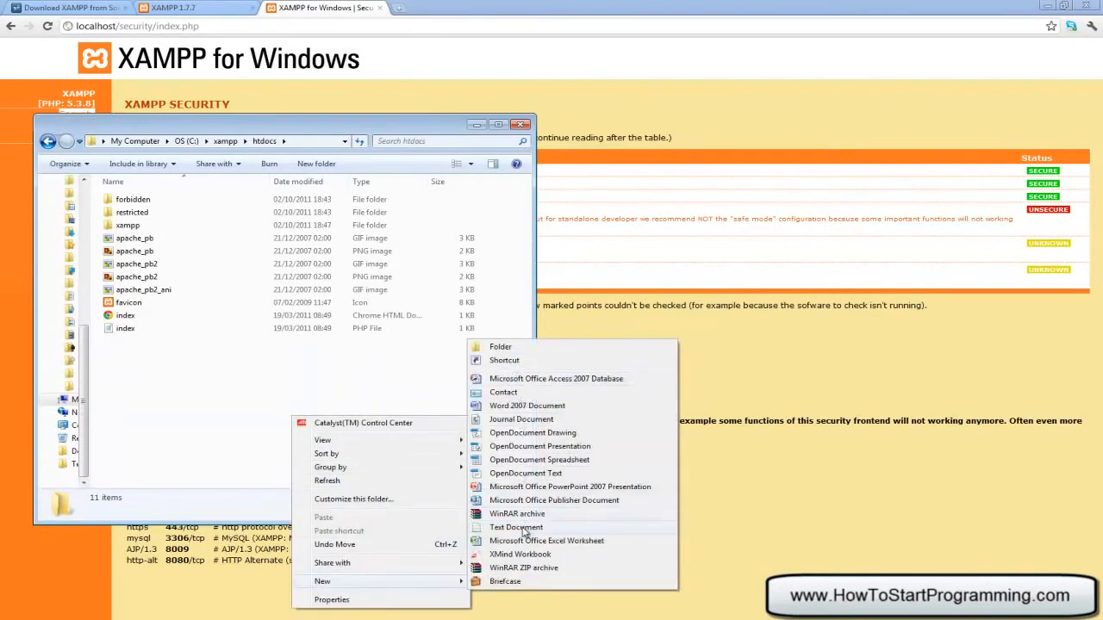
{"action": "left_click", "coordinate": [519, 527]}
{"action": "type", "text": "test."}
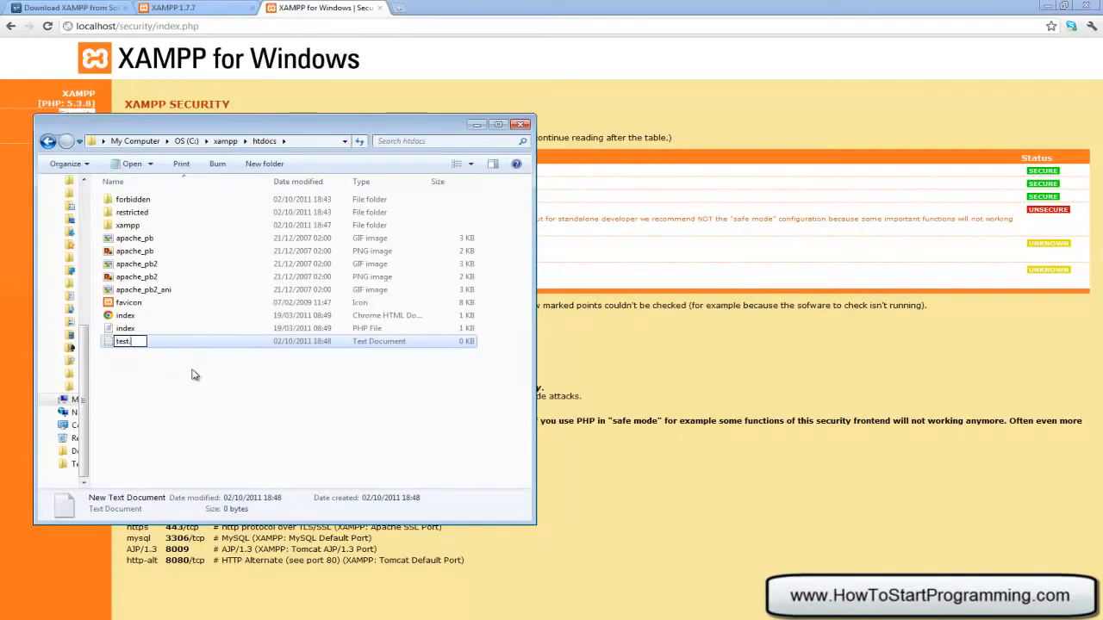
{"action": "type", "text": "txt"}
{"action": "key", "text": "BackSpace"}
{"action": "key", "text": "BackSpace"}
{"action": "key", "text": "BackSpace"}
{"action": "key", "text": "BackSpace"}
{"action": "left_click", "coordinate": [349, 369]}
Write 'This is a test' in the test file, save and close Notepad, then return to Chrome
{"action": "left_click", "coordinate": [154, 344]}
{"action": "double_click", "coordinate": [153, 345]}
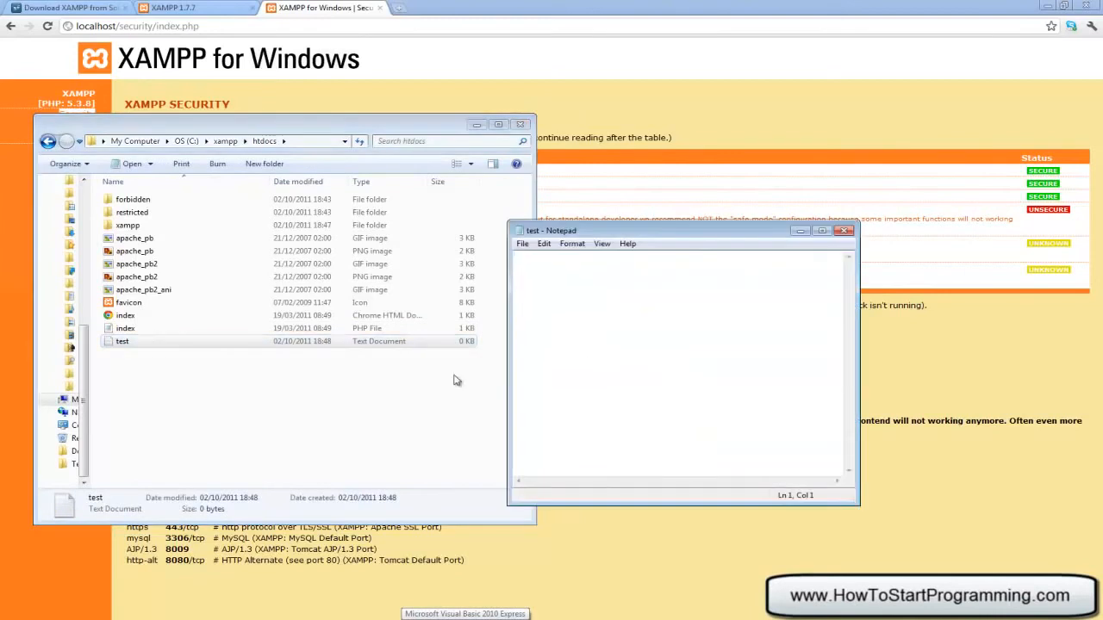
{"action": "type", "text": "This is a test"}
{"action": "left_click", "coordinate": [522, 244]}
{"action": "left_click", "coordinate": [545, 284]}
{"action": "left_click", "coordinate": [845, 231]}
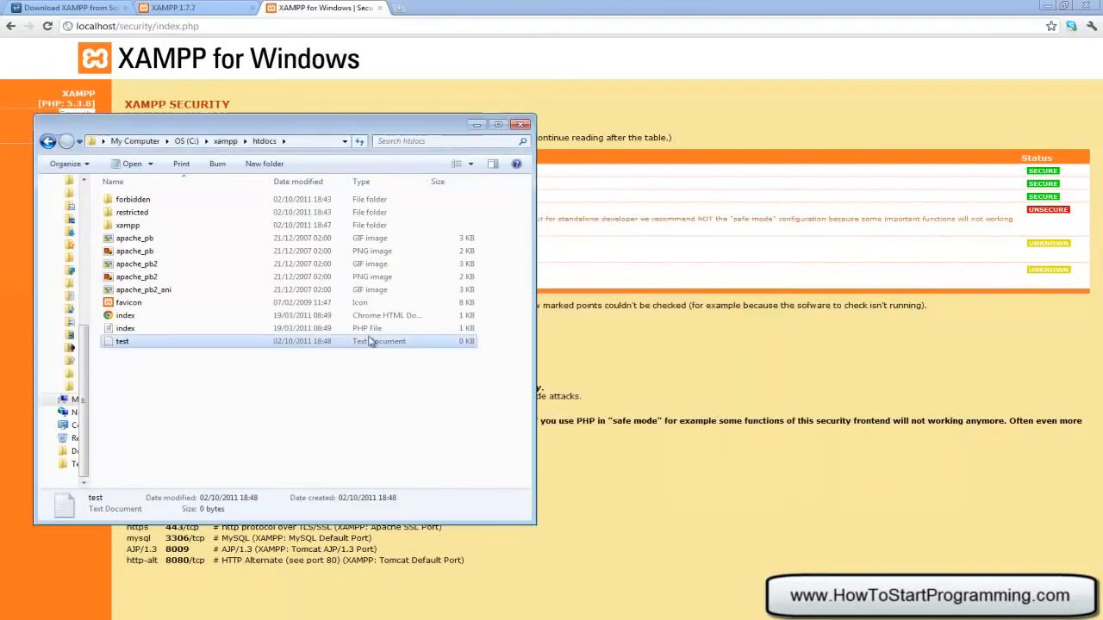
{"action": "left_click", "coordinate": [244, 350]}
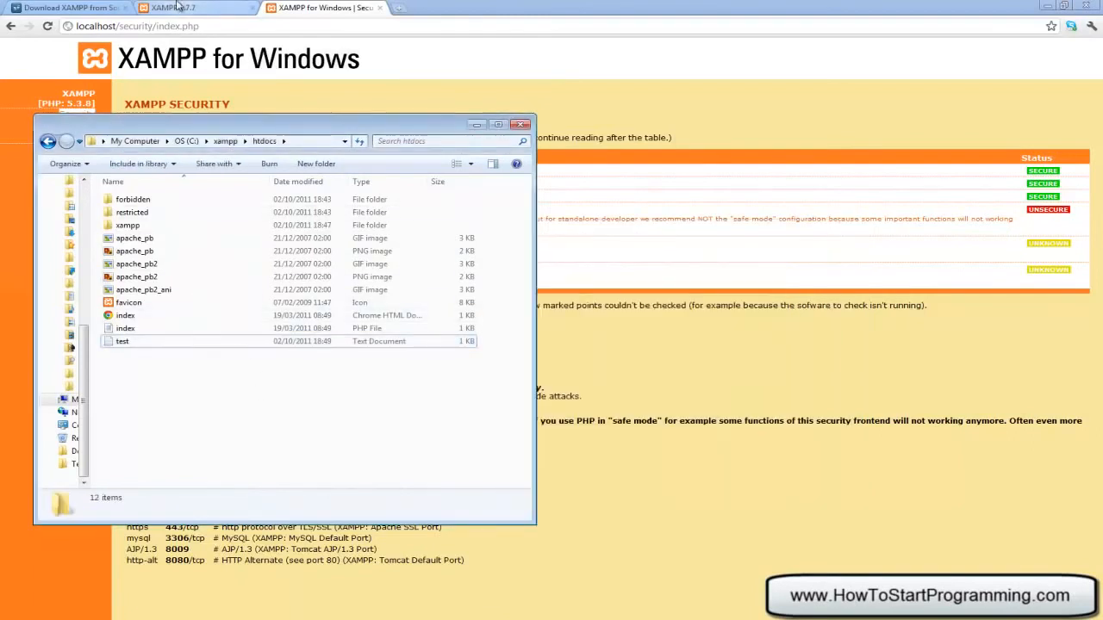
{"action": "left_click", "coordinate": [130, 28]}
{"action": "left_click", "coordinate": [113, 27]}
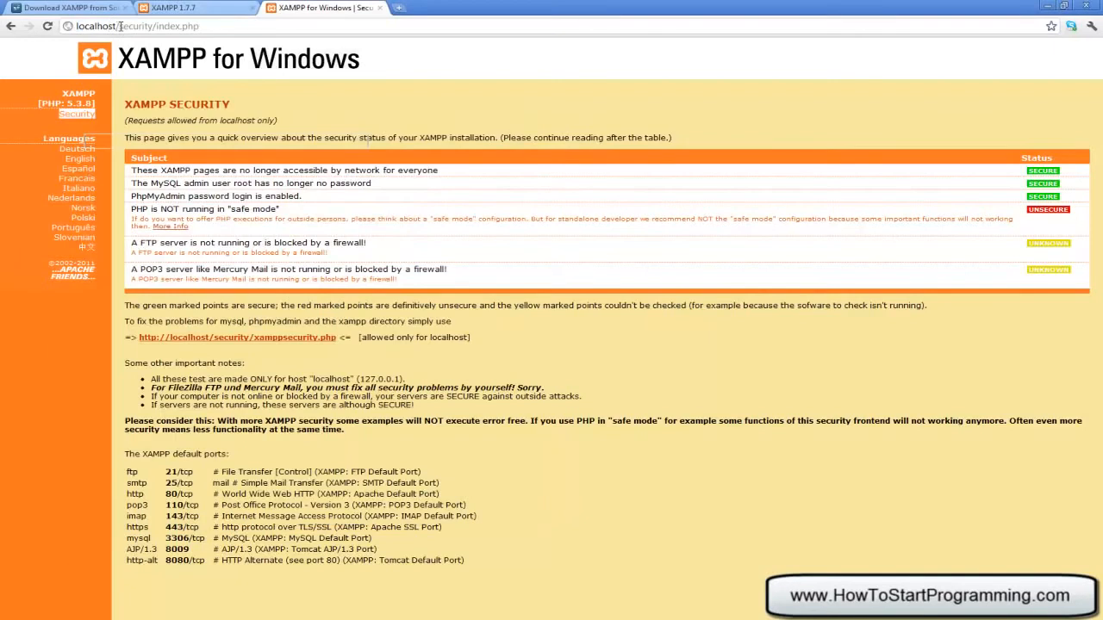
Replace security/index.php with test.txt to show 'This is a test', then return to htdocs
{"action": "left_click_drag", "start_coordinate": [119, 27], "coordinate": [383, 17]}
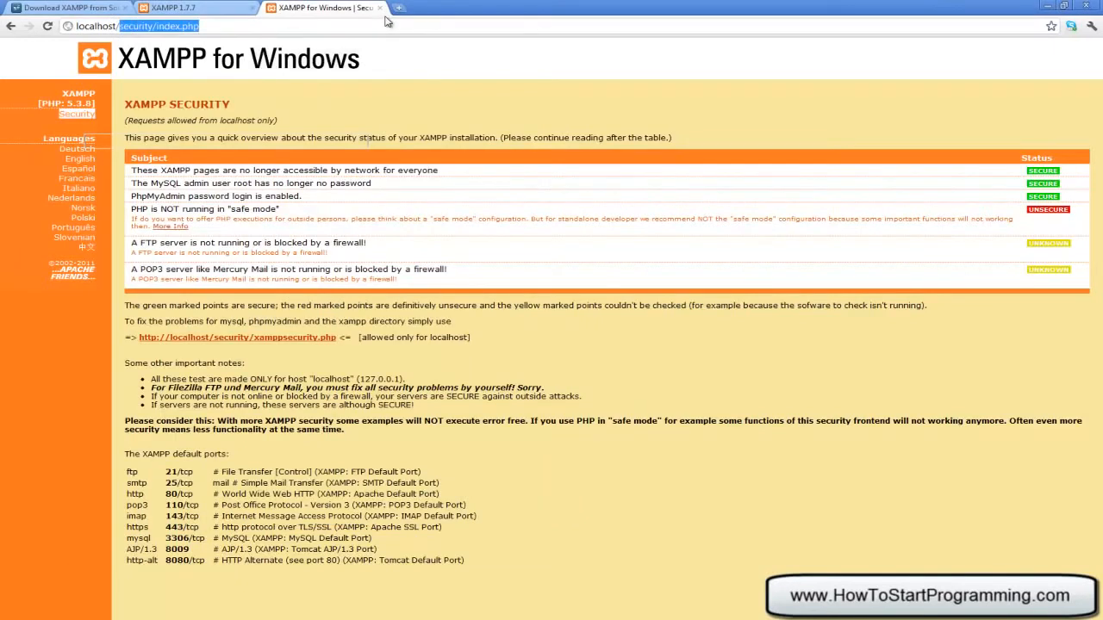
{"action": "key", "text": "BackSpace"}
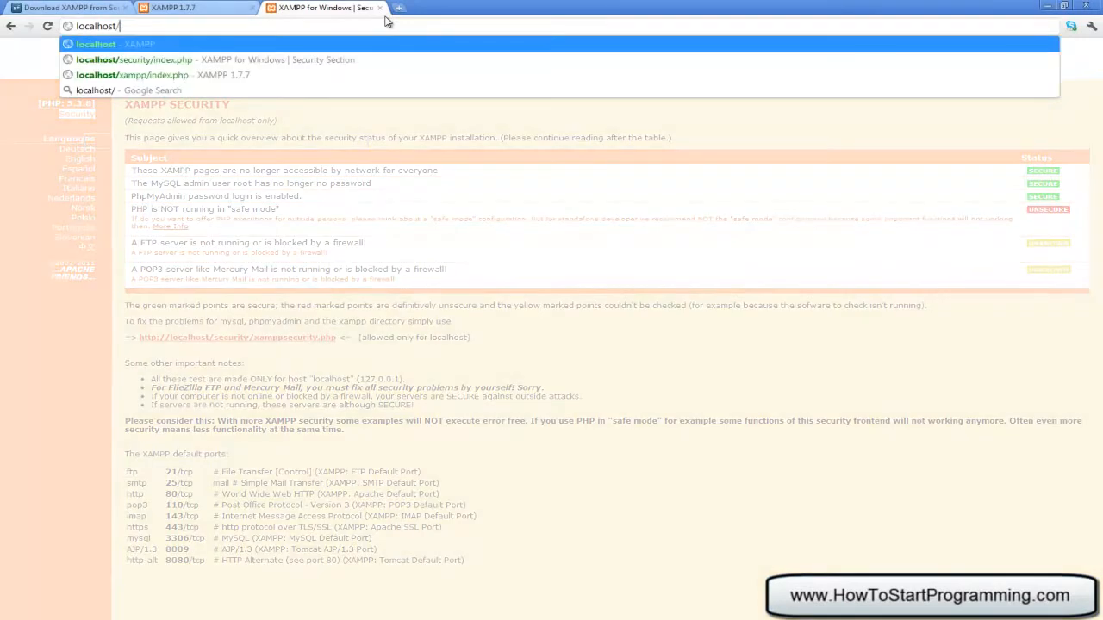
{"action": "type", "text": "test.txt"}
{"action": "key", "text": "Return"}
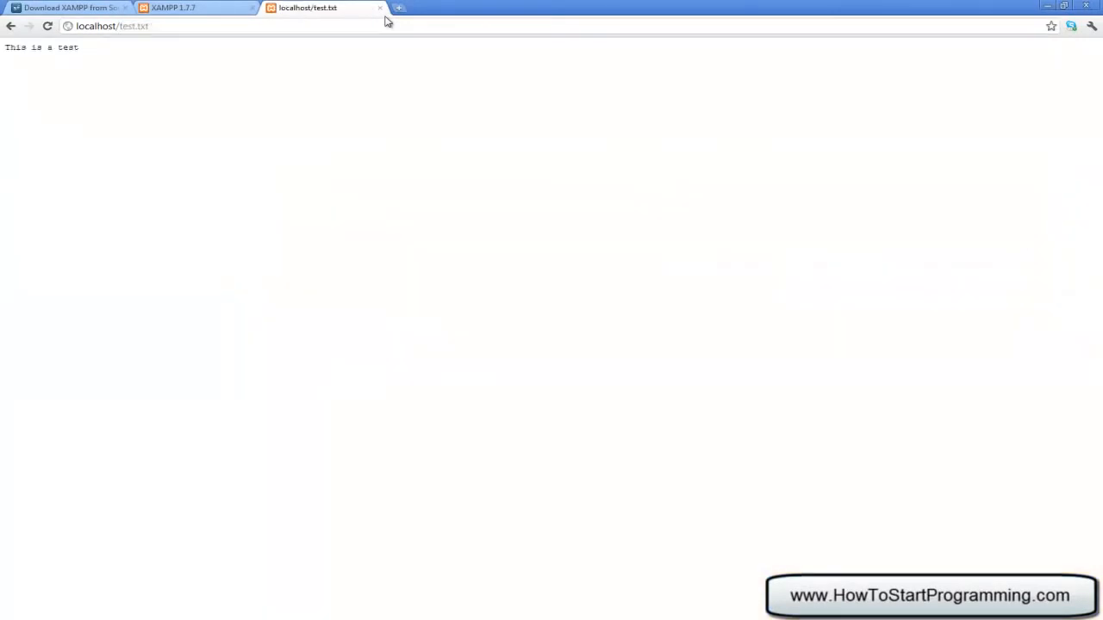
{"action": "left_click_drag", "start_coordinate": [197, 87], "coordinate": [1, 23]}
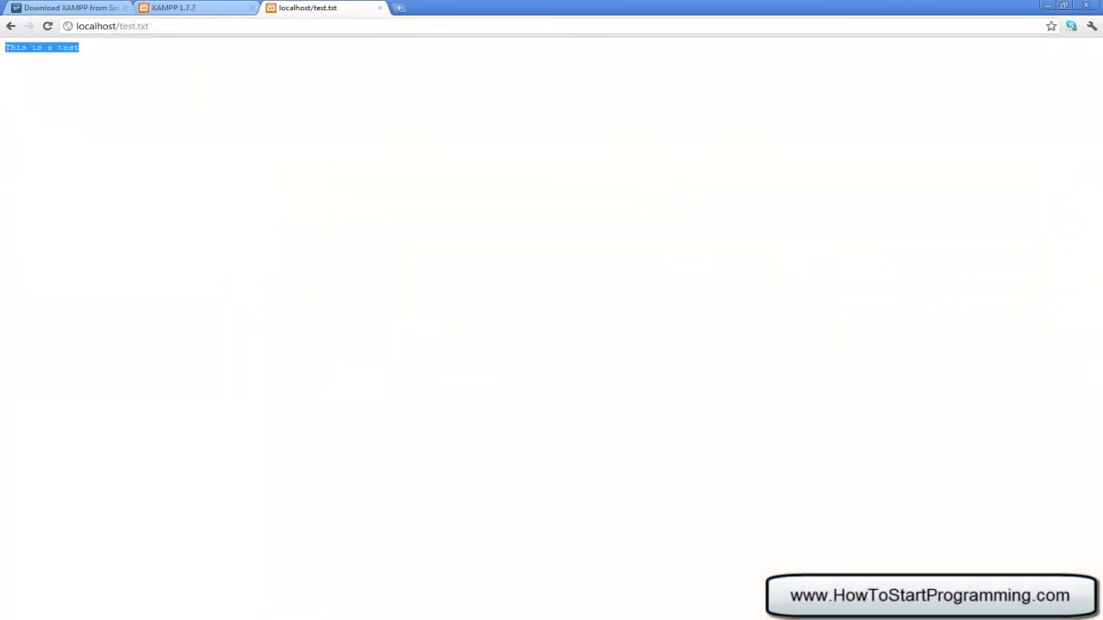
{"action": "left_click", "coordinate": [60, 67]}
{"action": "left_click", "coordinate": [521, 617]}
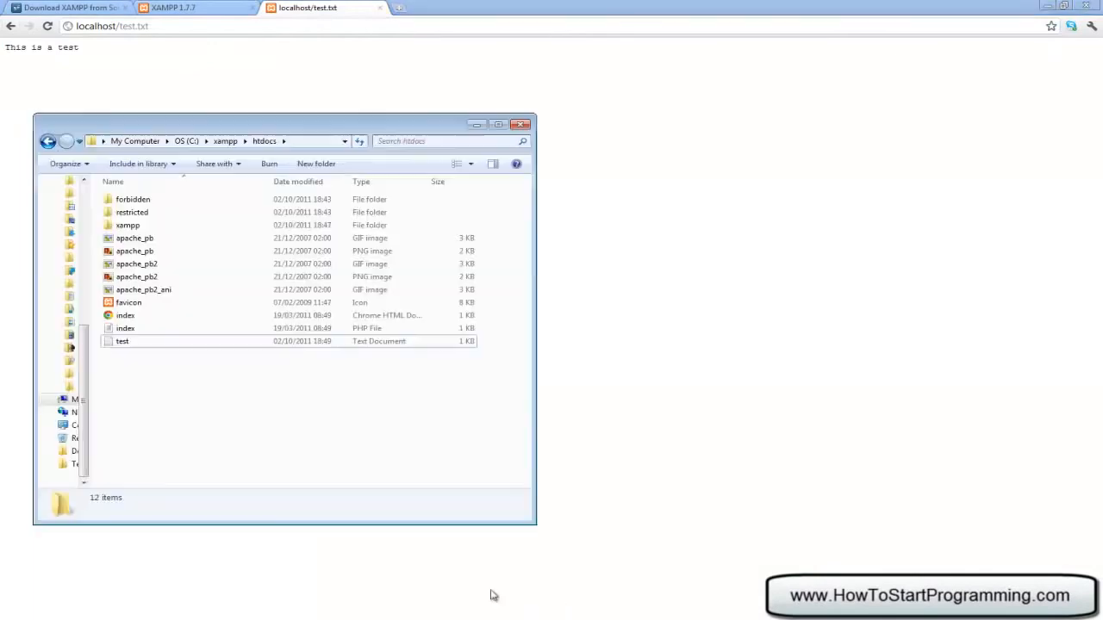
Delete the test file from htdocs and confirm the deletion
{"action": "left_click_drag", "start_coordinate": [138, 121], "coordinate": [560, 41]}
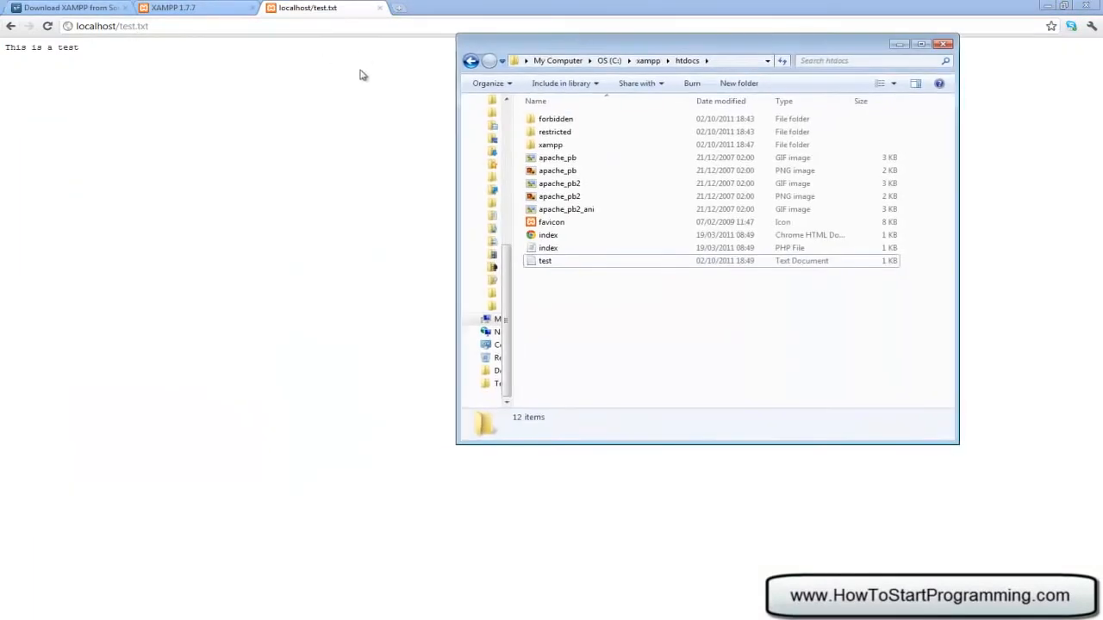
{"action": "left_click", "coordinate": [561, 264]}
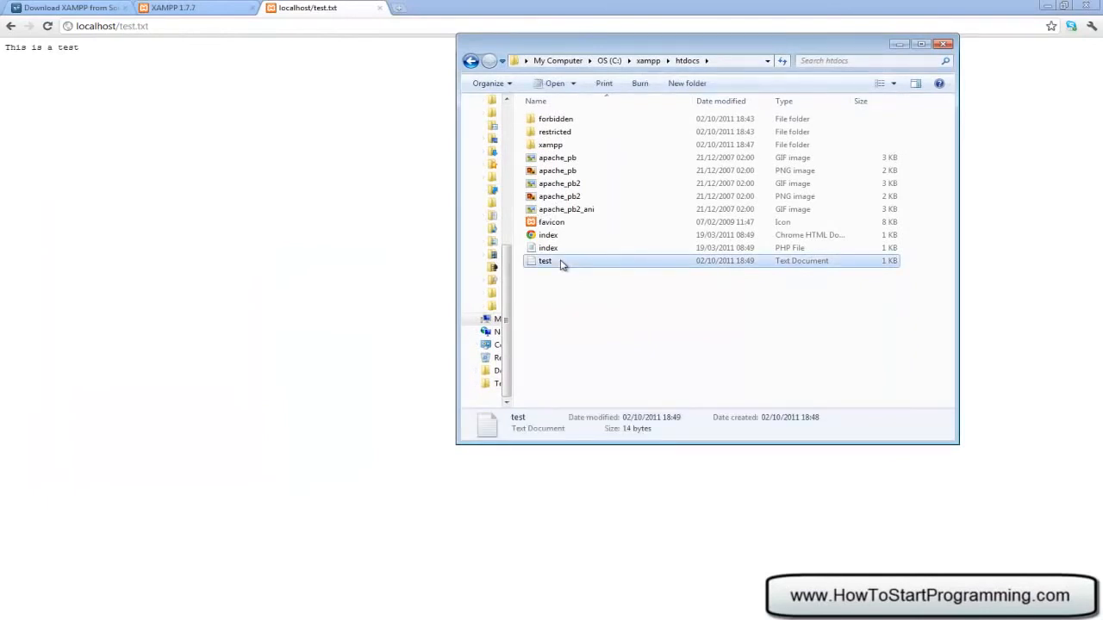
{"action": "key", "text": "Delete"}
{"action": "key", "text": "Return"}
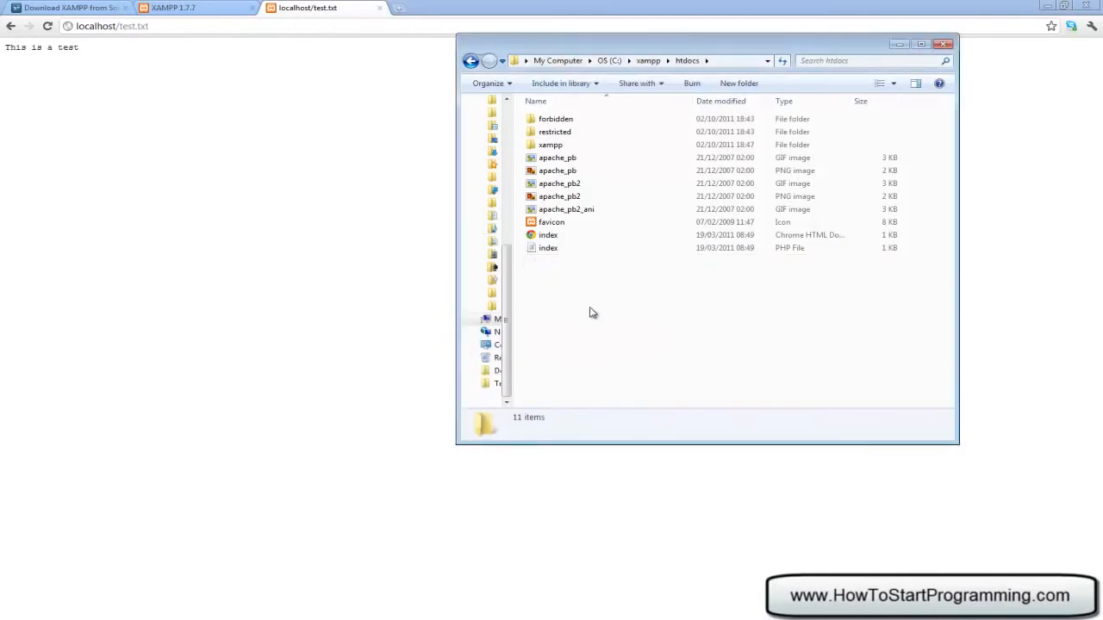
Create a new folder named tutorials in htdocs and open it
{"action": "right_click", "coordinate": [584, 293]}
{"action": "mouse_move", "coordinate": [690, 452]}
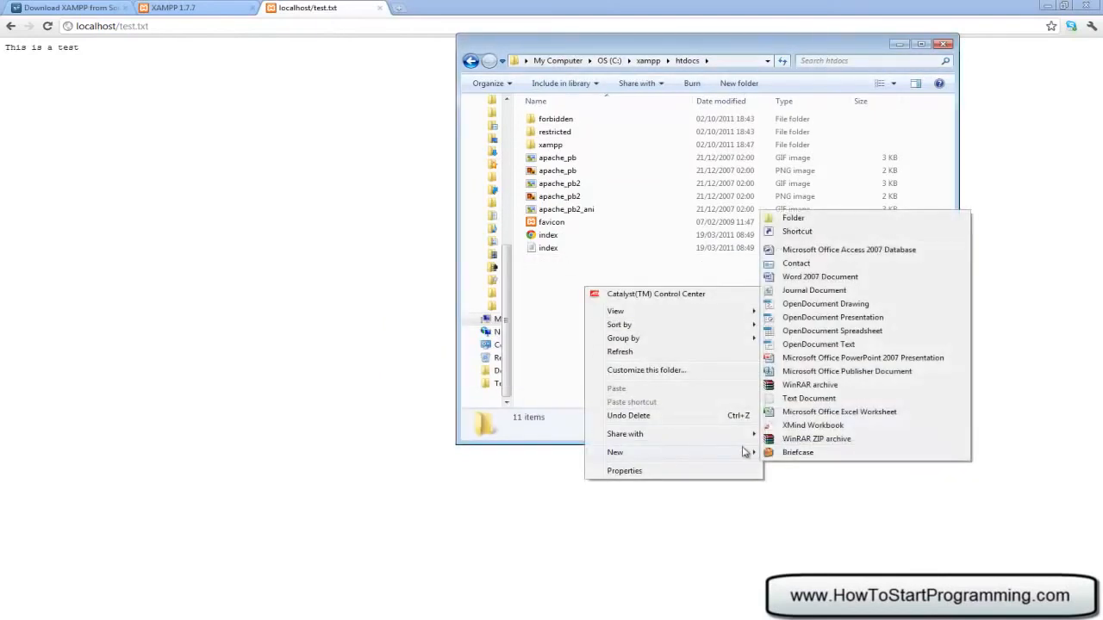
{"action": "left_click", "coordinate": [826, 222]}
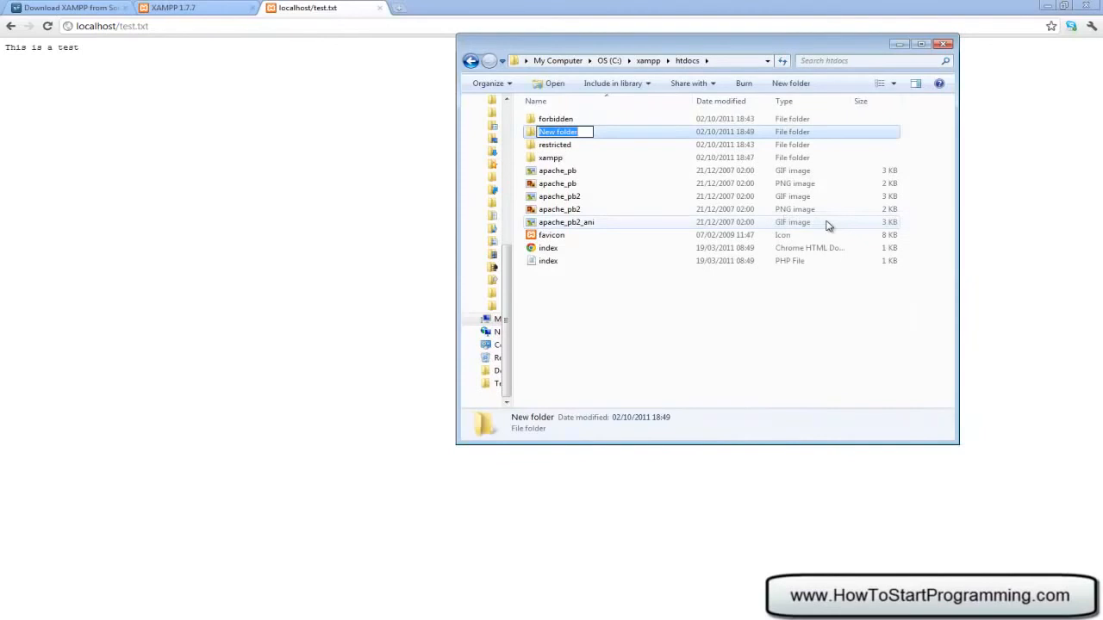
{"action": "type", "text": "tutorials"}
{"action": "left_click", "coordinate": [825, 367]}
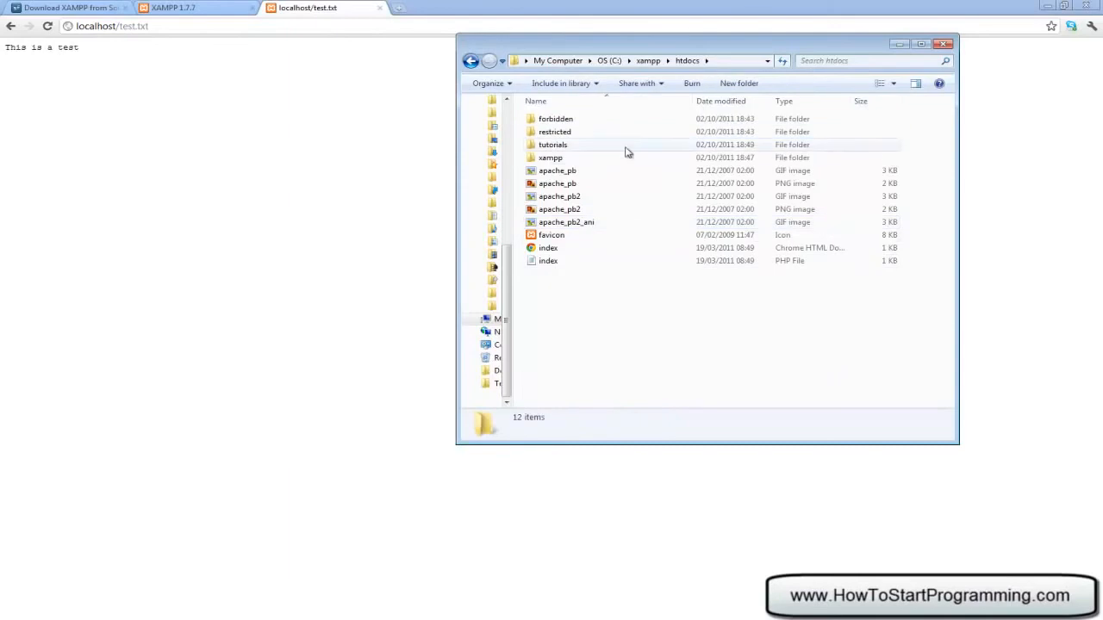
{"action": "double_click", "coordinate": [603, 145]}
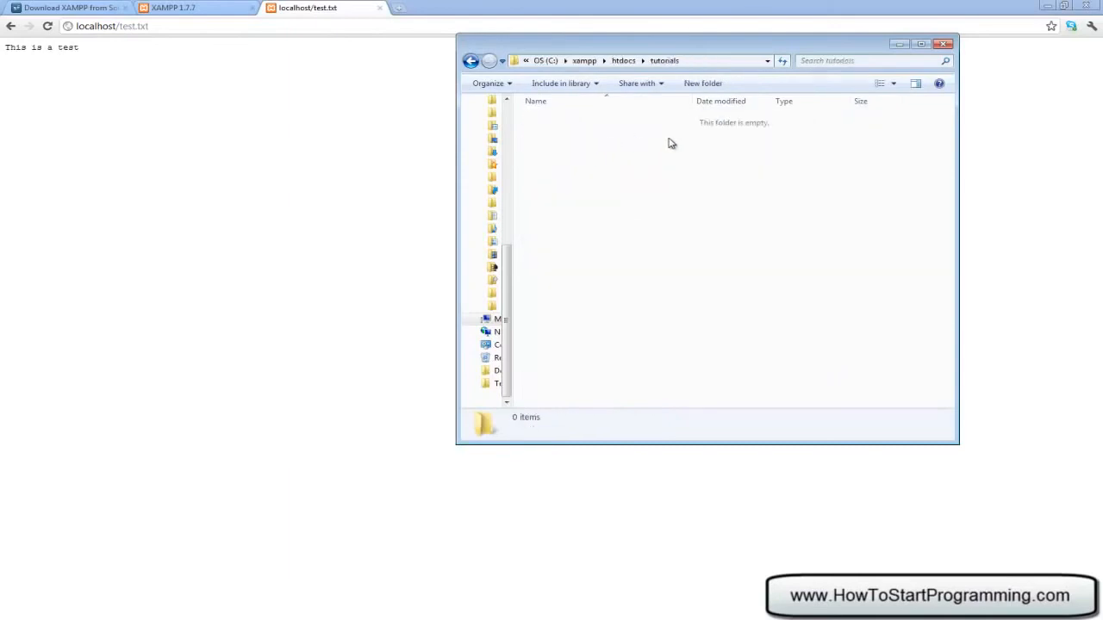
{"action": "left_click_drag", "start_coordinate": [539, 121], "coordinate": [937, 374]}
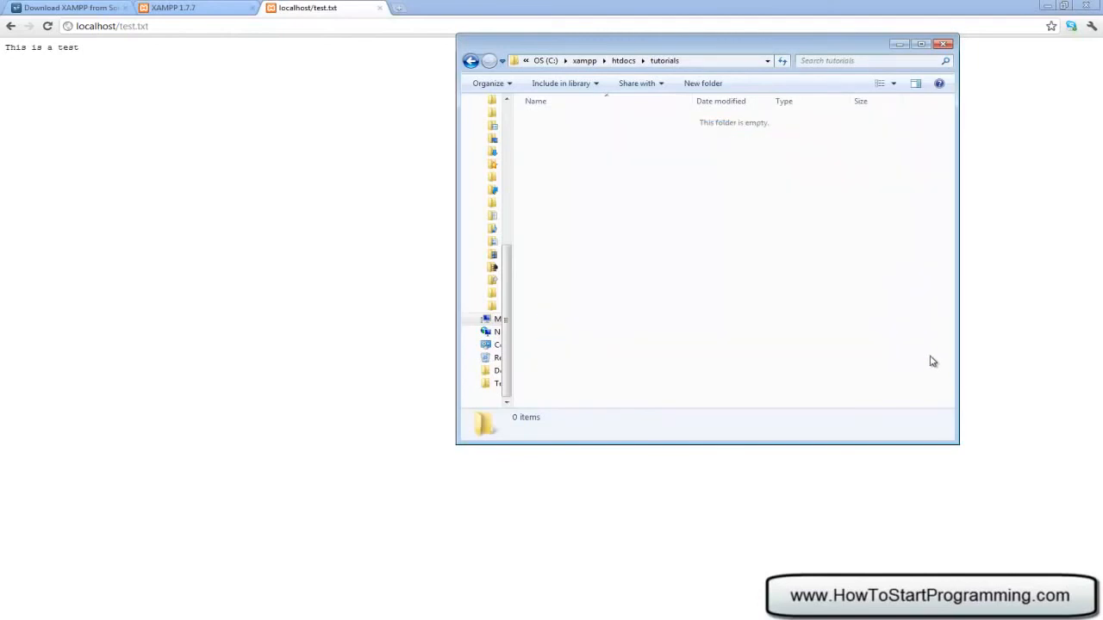